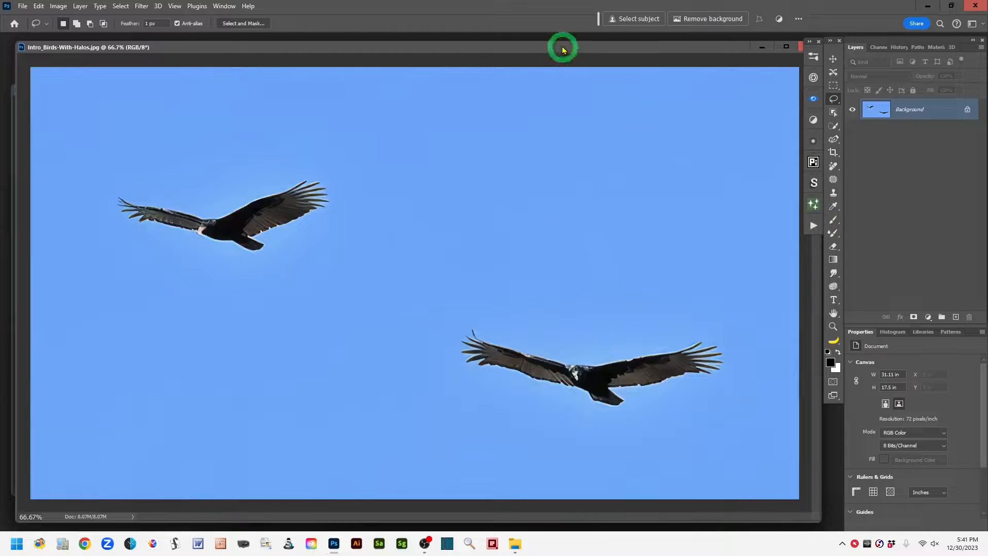
Step: Close the Intro_Birds-With-Halos.jpg image
drag(564, 46, 537, 47)
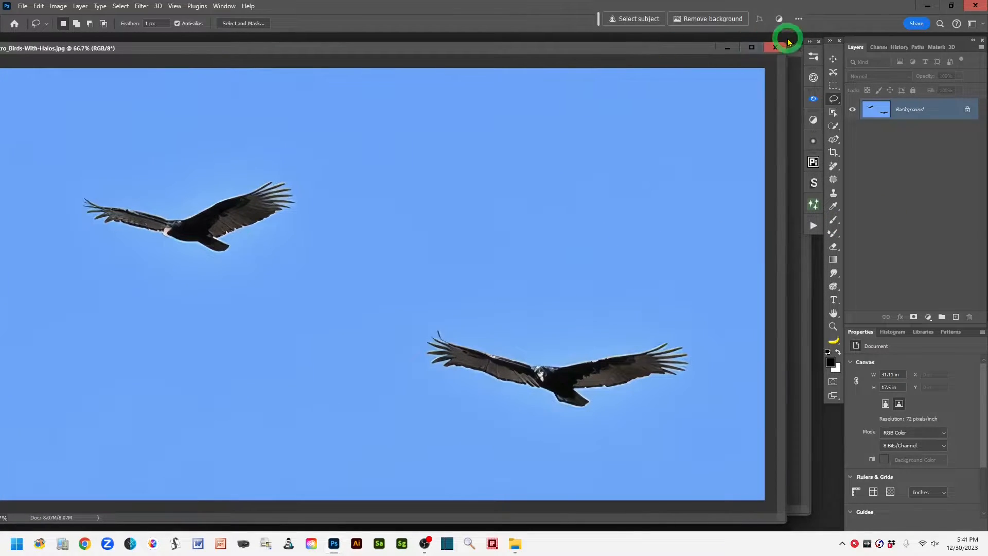
click(775, 47)
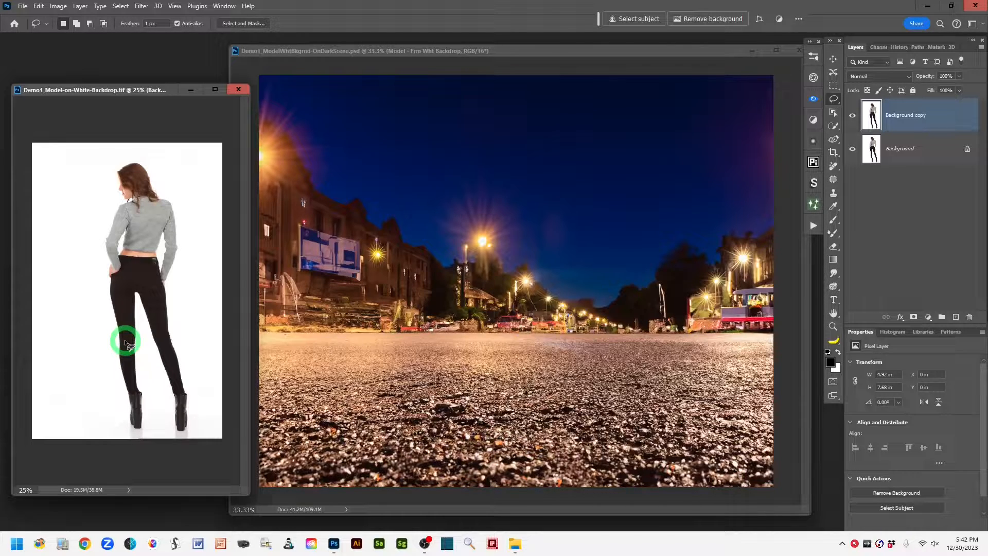
Step: Select the model in the white-backdrop photo using Select Subject
click(833, 113)
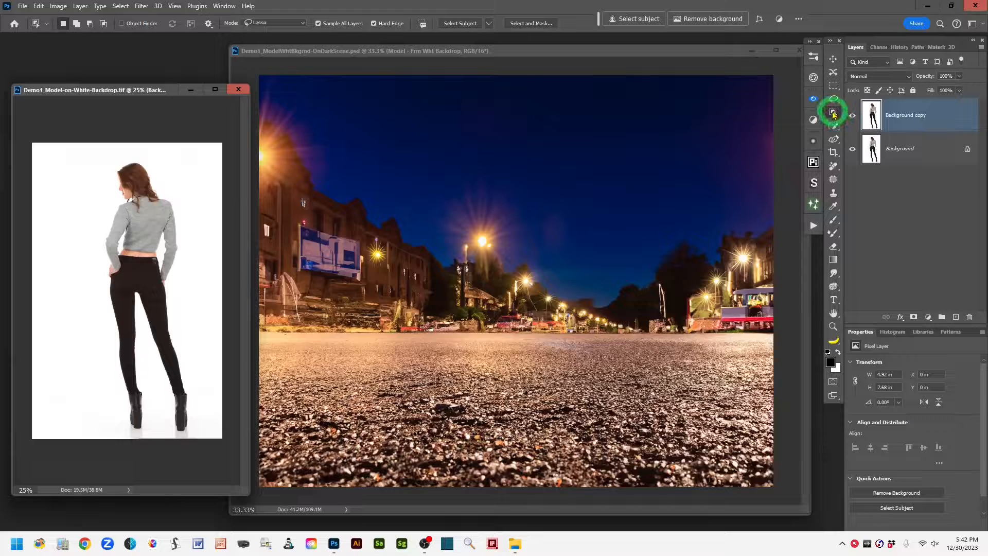
click(631, 20)
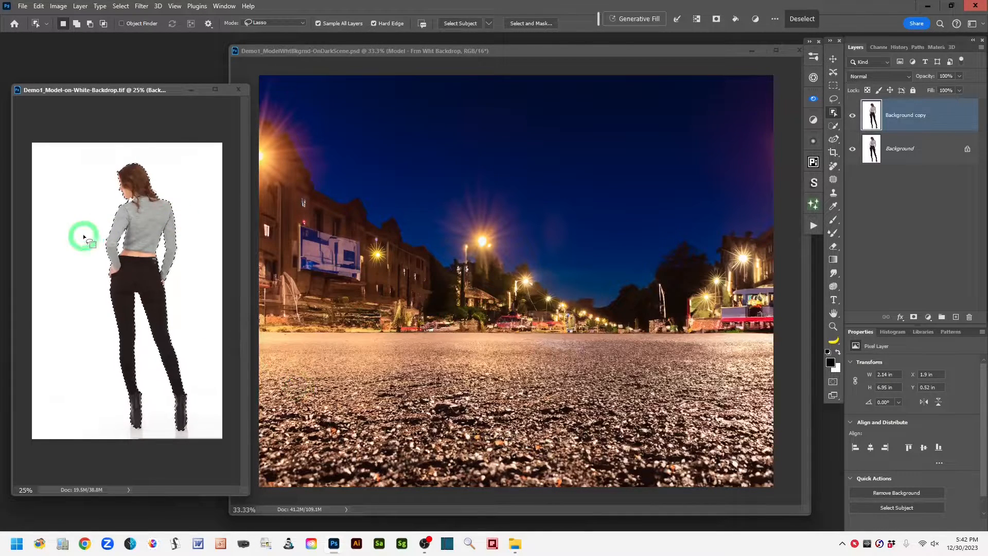
click(832, 60)
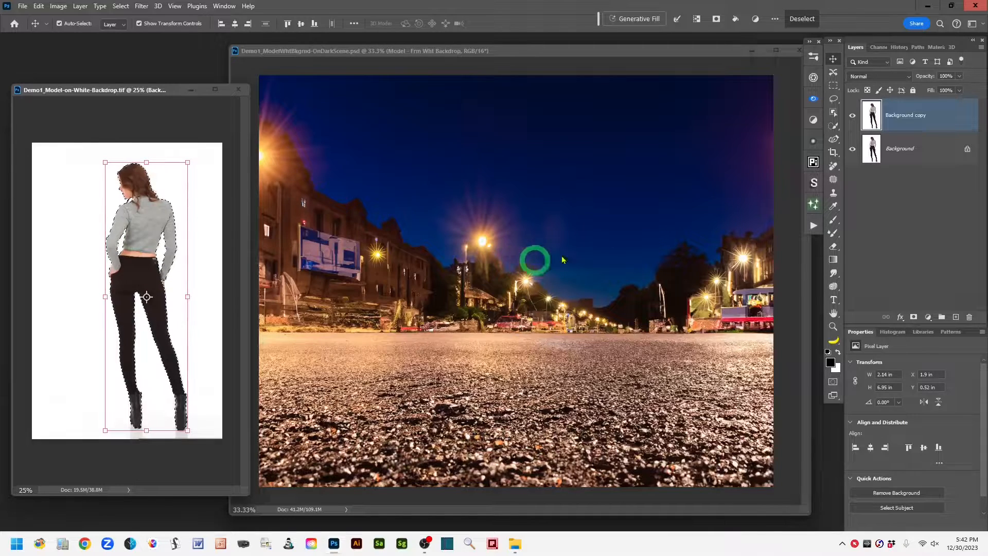
click(833, 99)
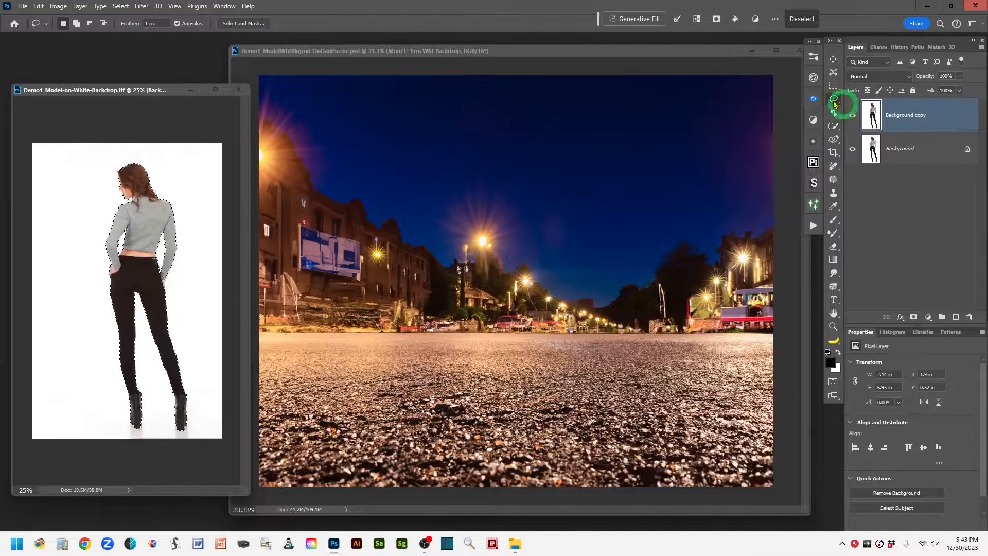
Step: Make the "Model - Frm Wht Backdrop" layer visible in the dark night scene document
click(585, 51)
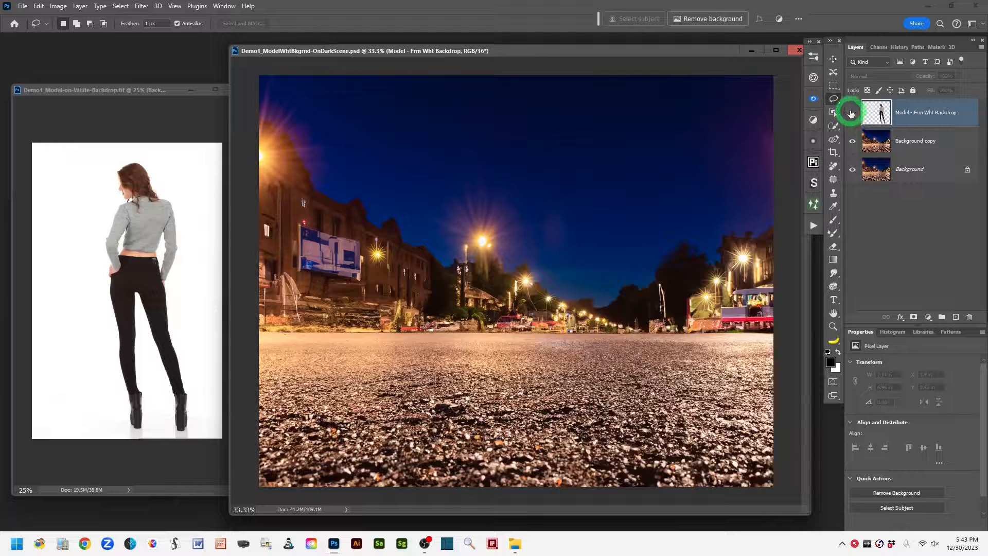
click(852, 114)
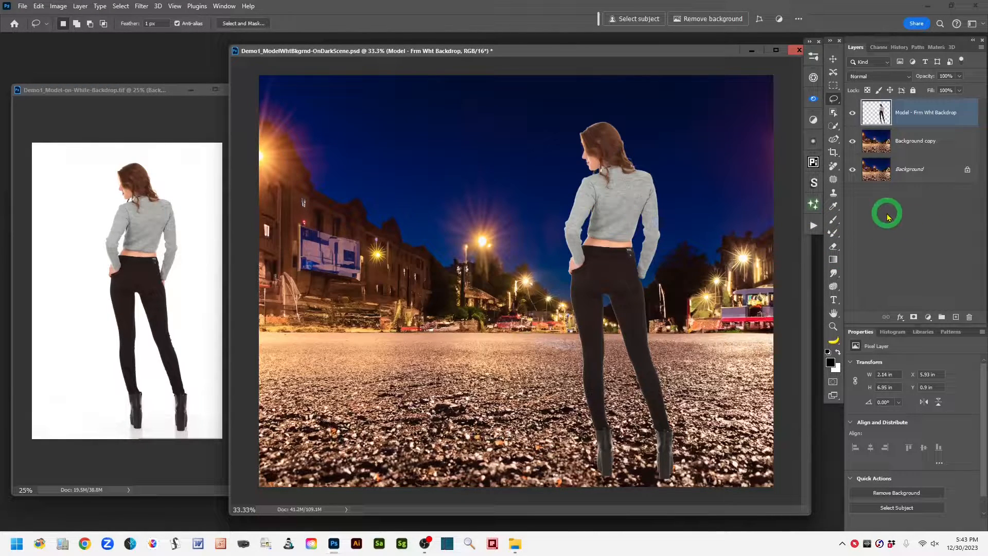
Step: Hide both background layers and show them again to examine the model cutout's edges for a light fringe
key(ctrl+plus)
key(ctrl+plus)
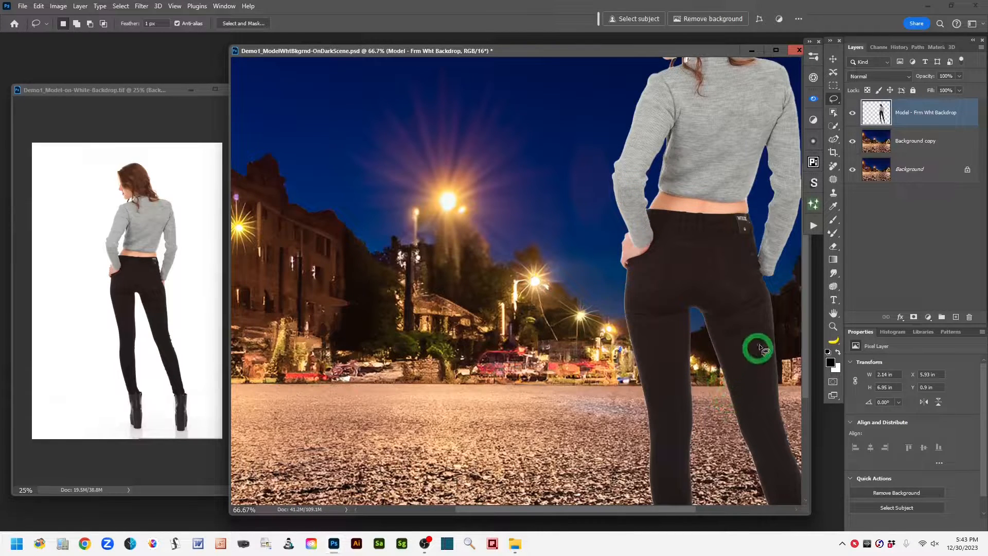
drag(761, 349, 618, 210)
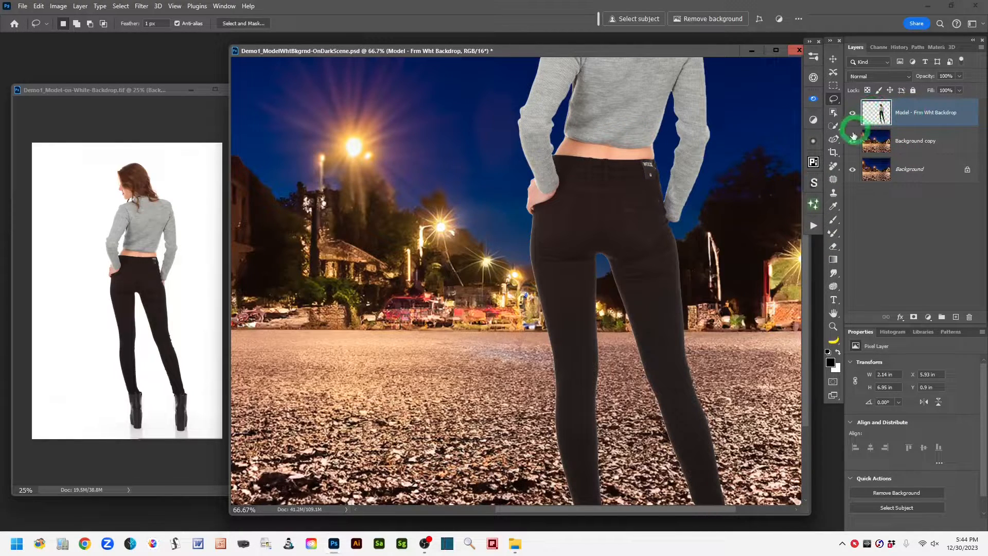
drag(853, 141, 851, 178)
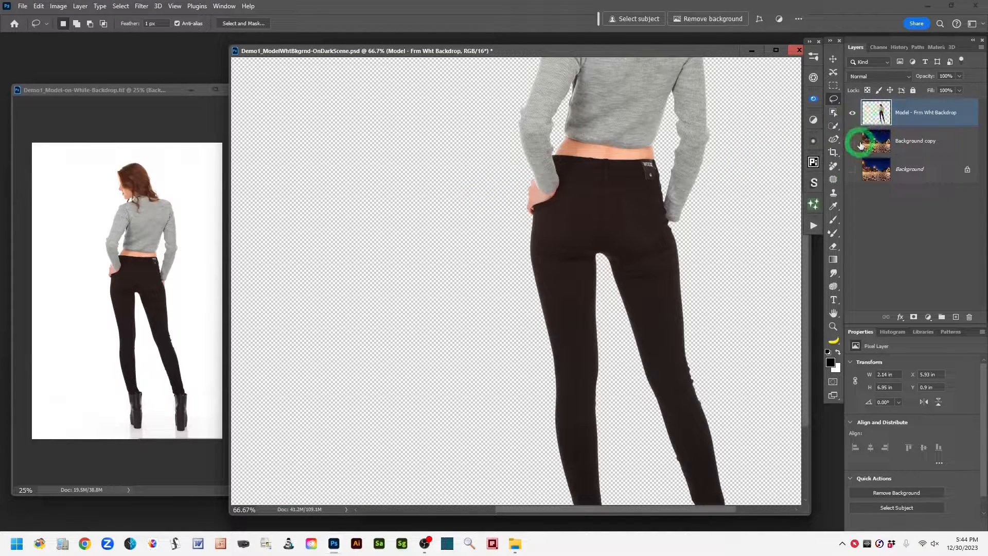
drag(852, 140, 849, 186)
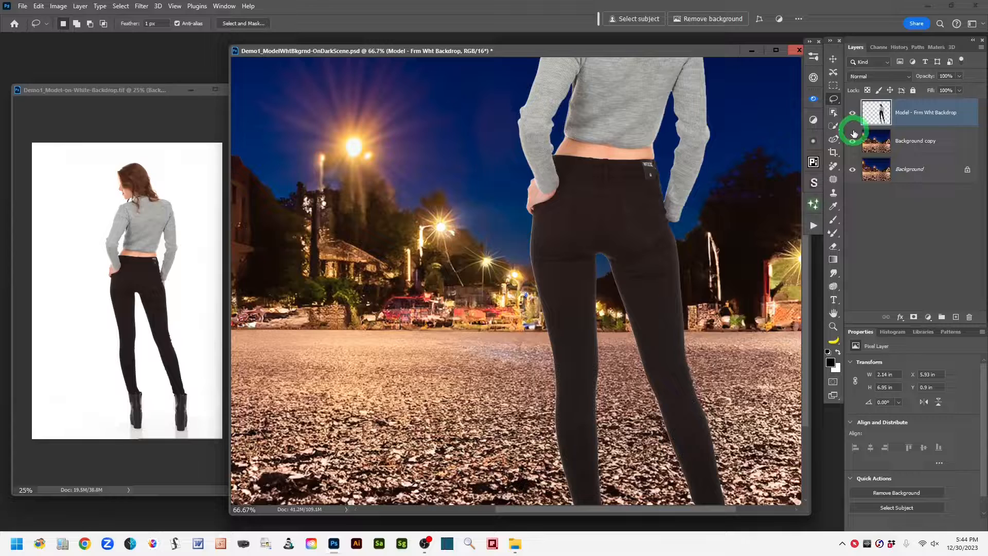
Step: Load the model layer's outline as a selection, add a layer mask from it and check the mask on its own
ctrl+click(877, 114)
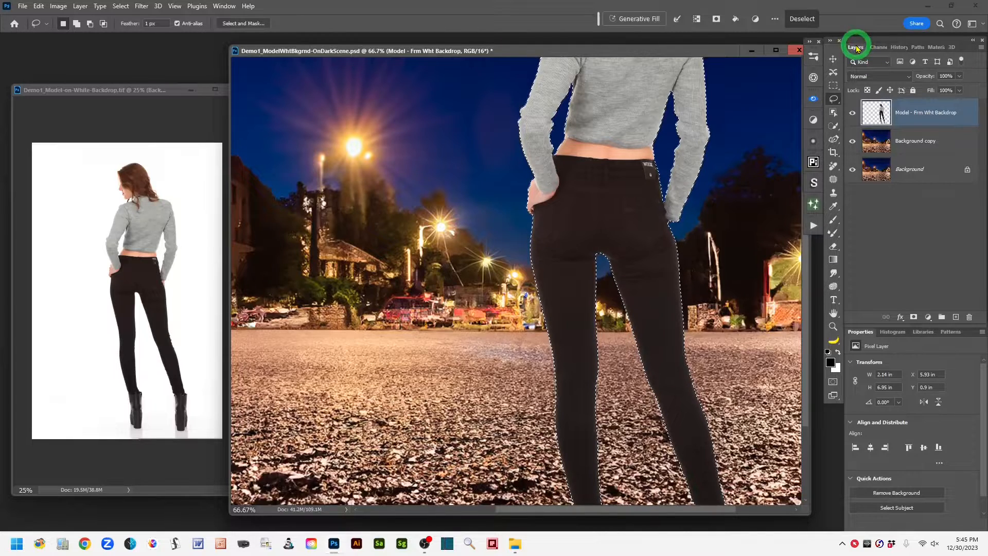
click(914, 318)
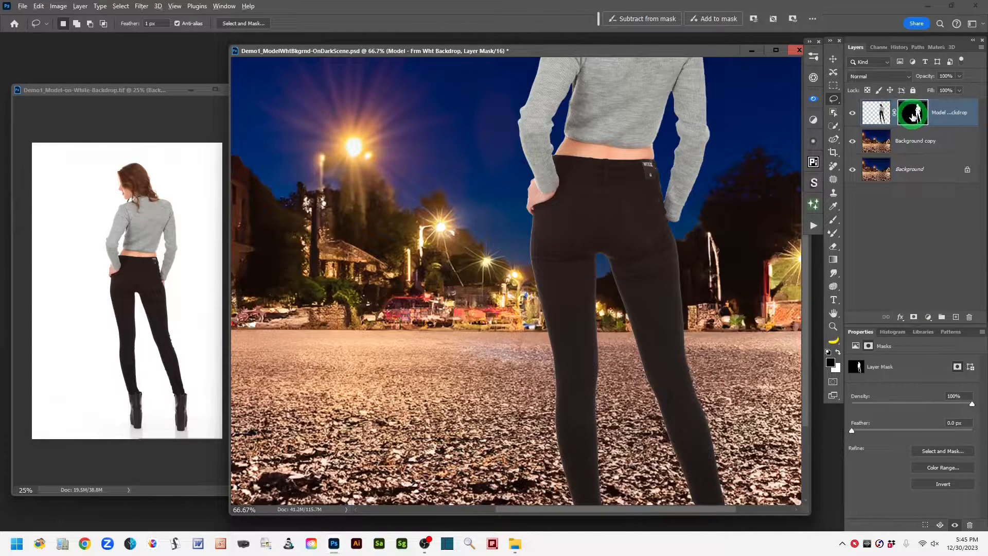
alt+click(912, 116)
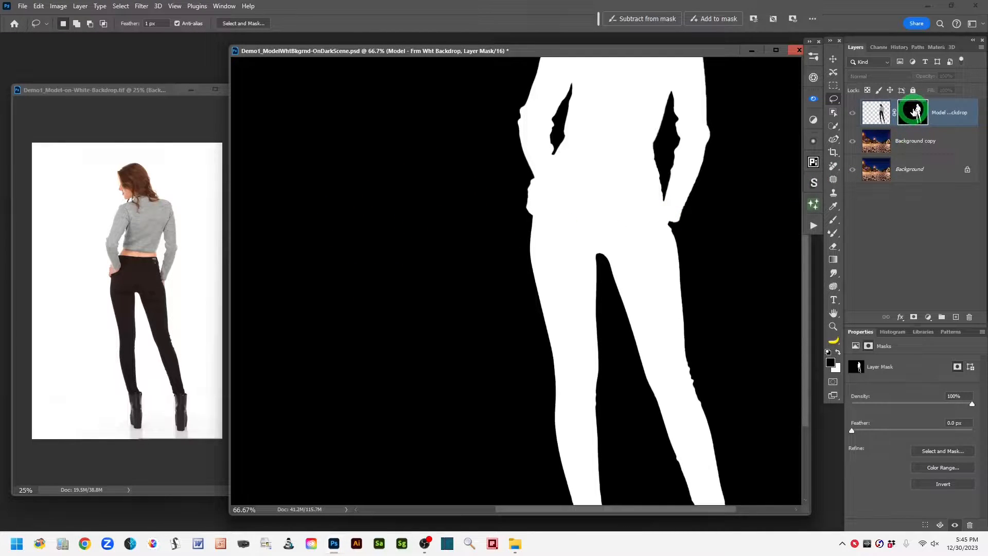
alt+click(915, 112)
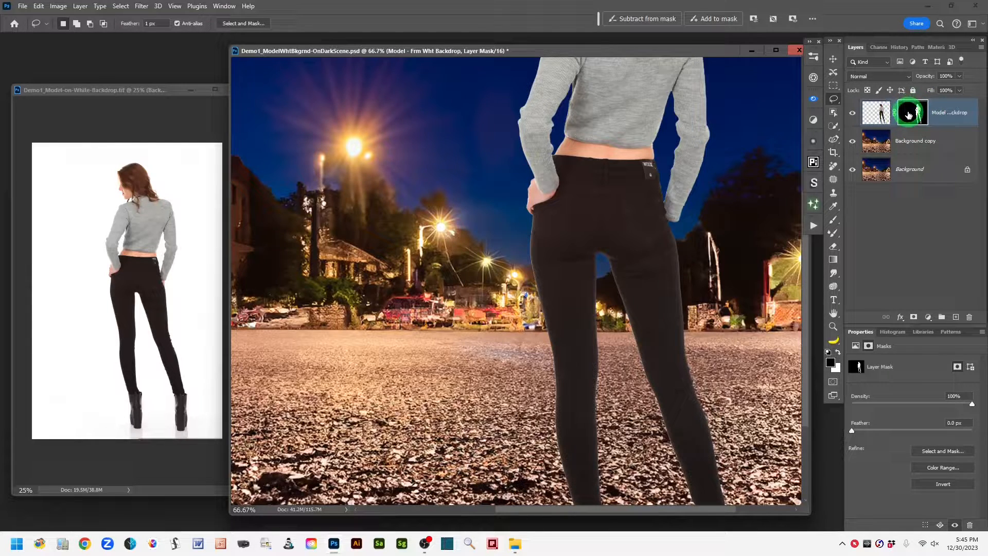
Step: Start the Minimum filter on the model's layer mask with a radius of 0.2 pixels, preserving Roundness
click(140, 7)
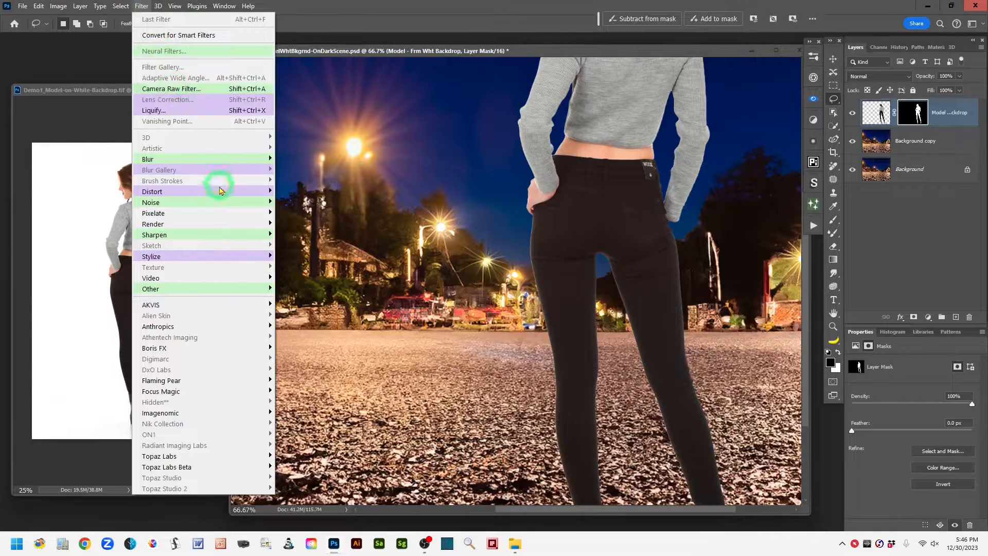
mouse_move(226, 289)
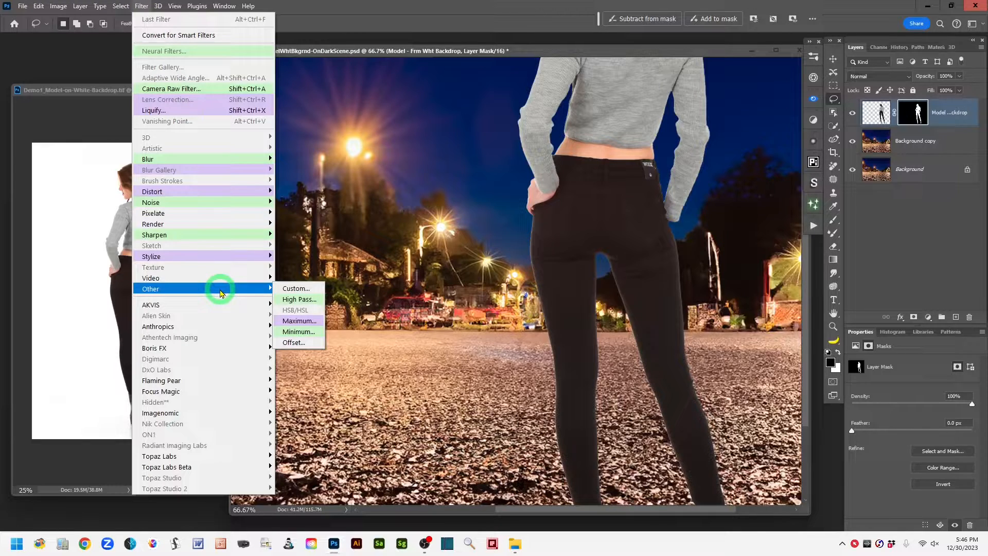
click(317, 333)
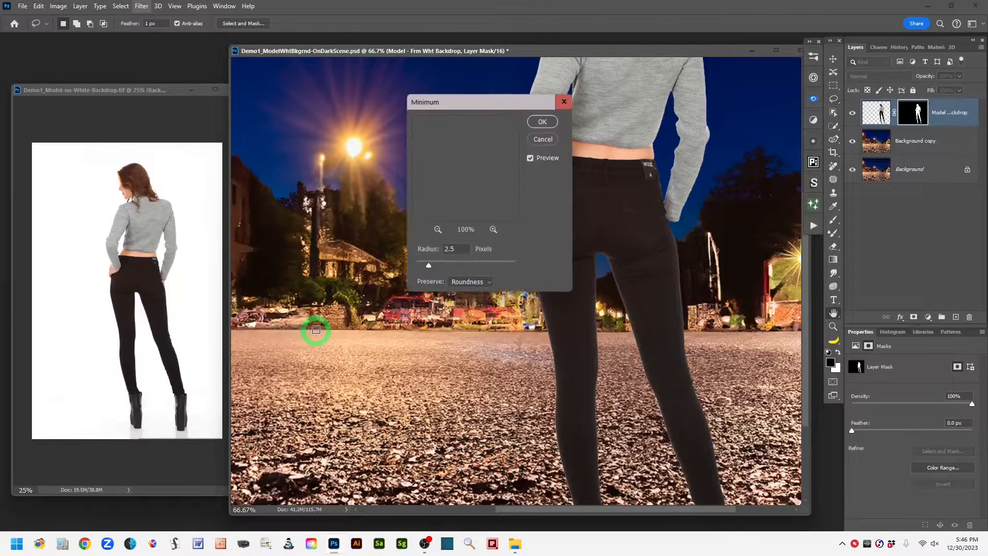
drag(460, 106, 374, 107)
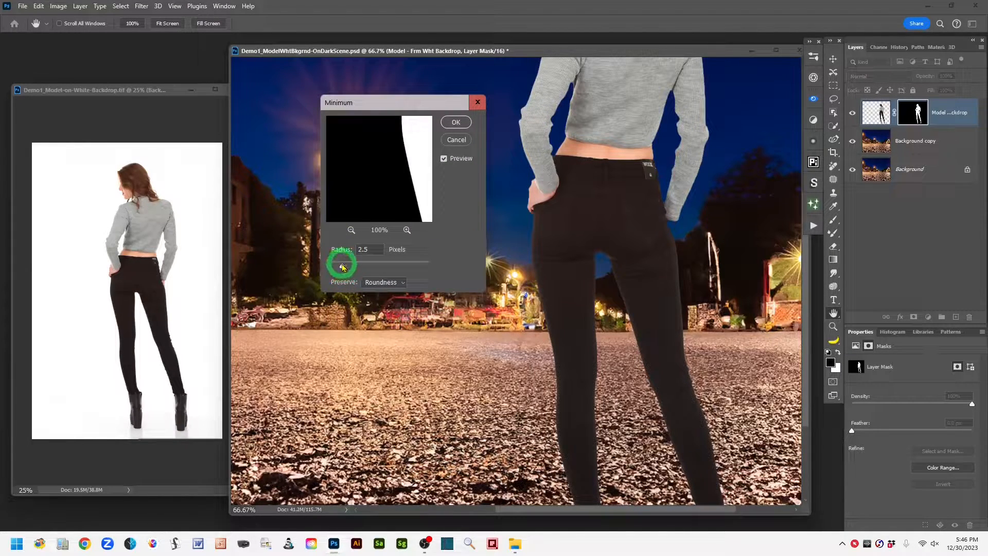
drag(342, 269, 330, 271)
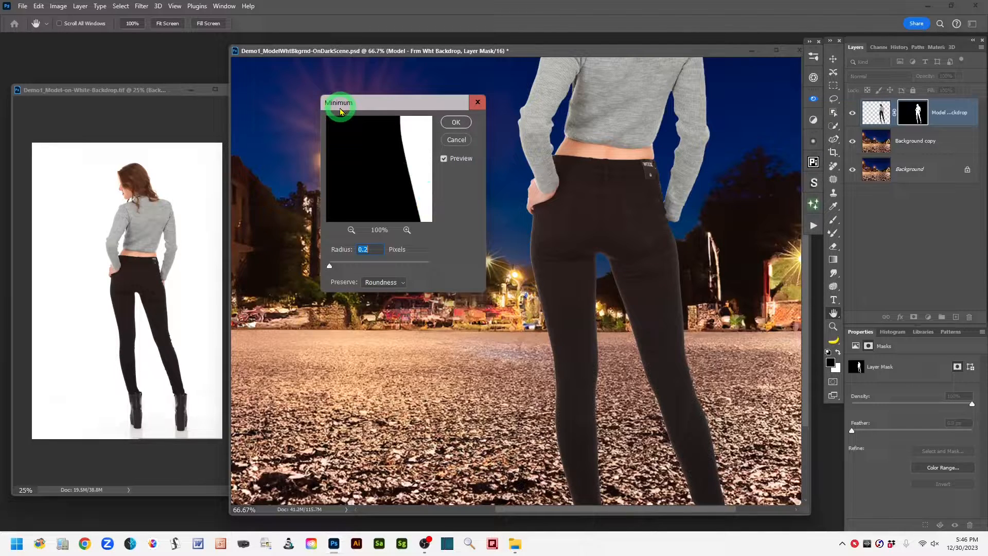
click(444, 160)
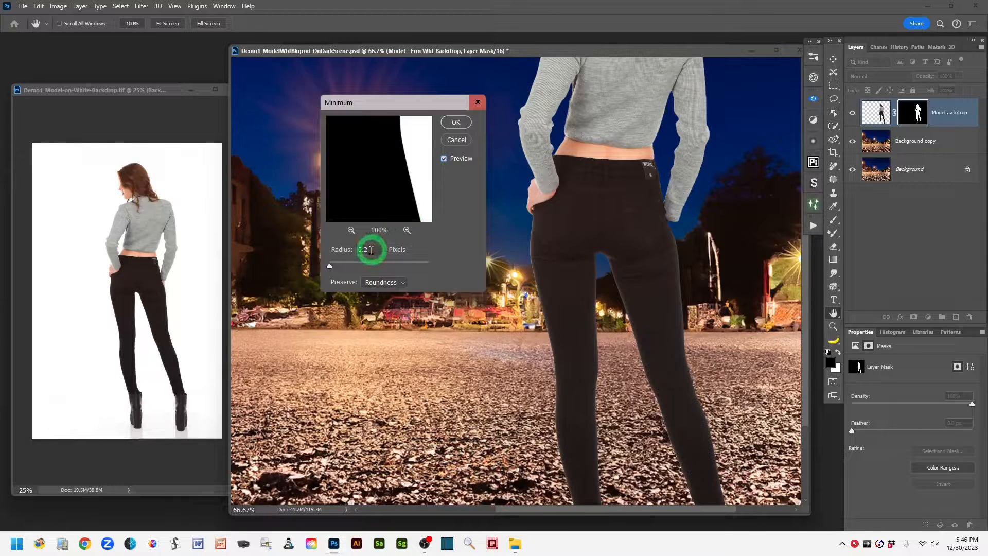
click(404, 283)
click(404, 283)
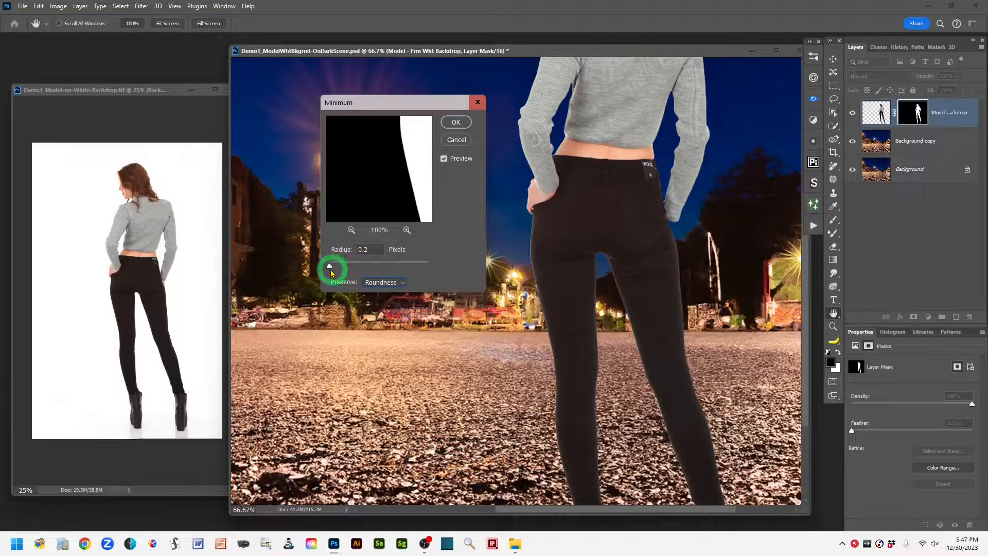
Step: Increase the Minimum filter's radius gradually to 3.9 pixels and apply it to the model's mask
click(329, 267)
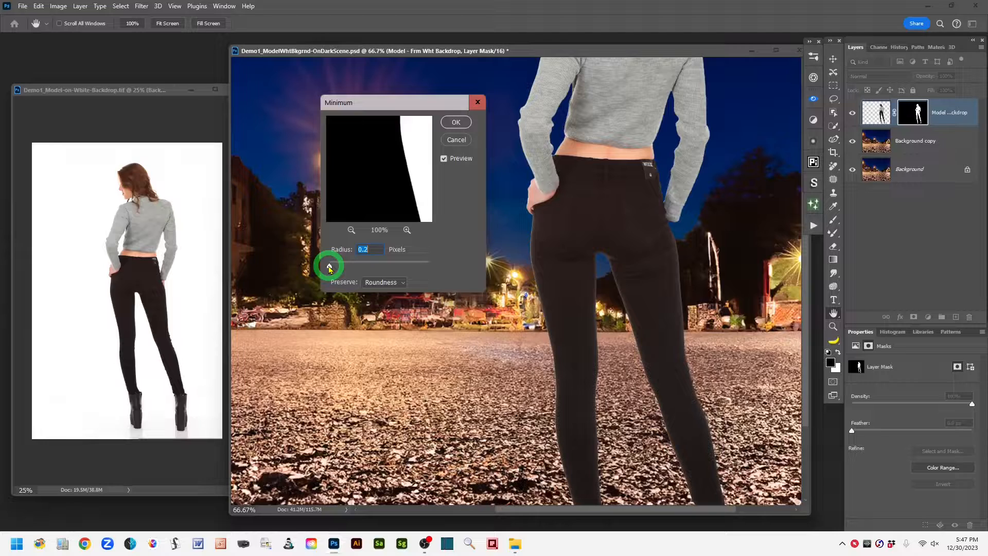
drag(329, 267, 334, 268)
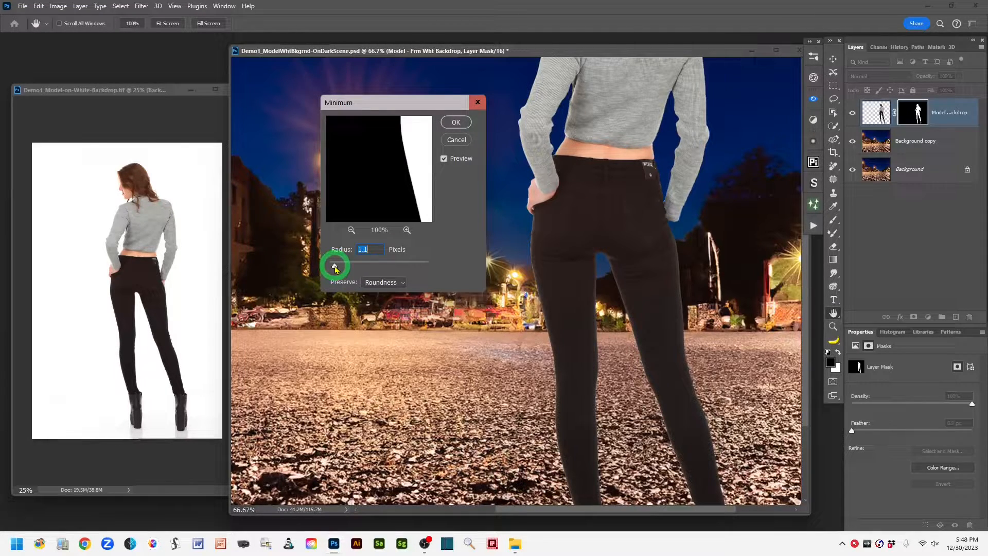
drag(334, 268, 337, 267)
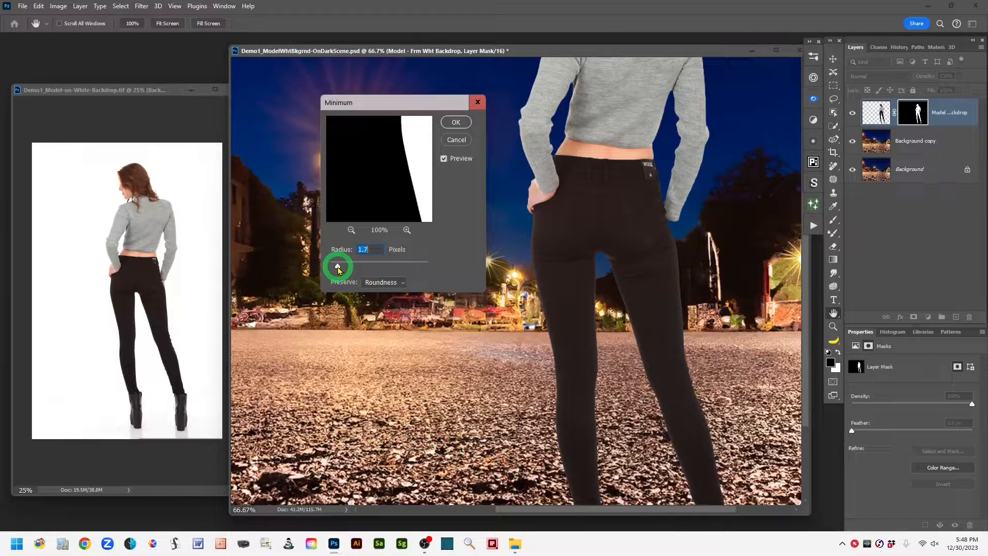
drag(340, 267, 344, 269)
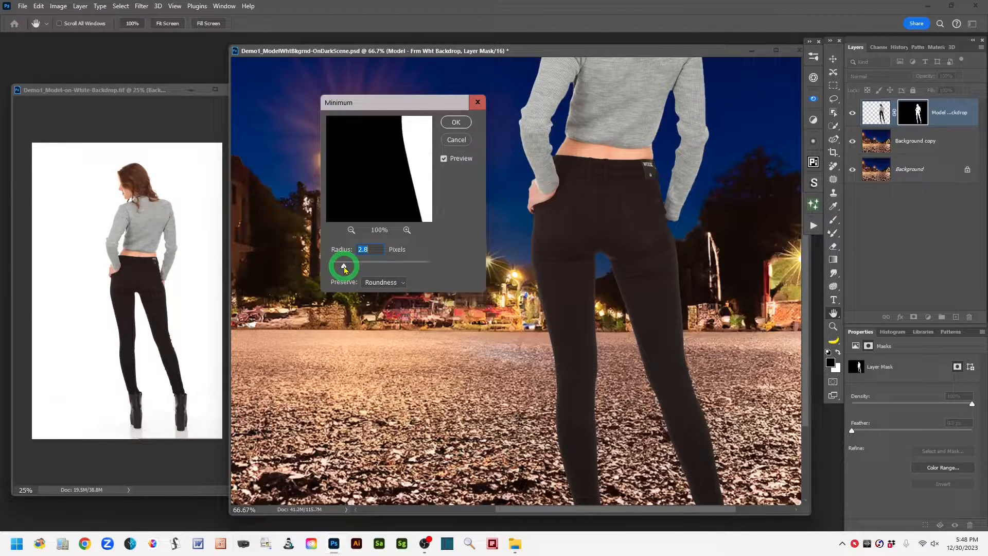
drag(344, 268, 349, 269)
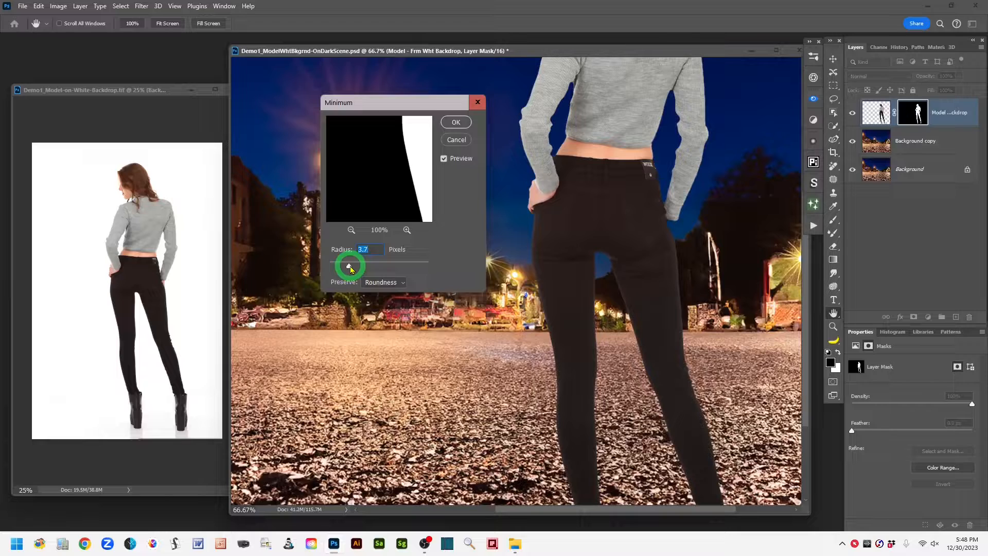
drag(350, 269, 350, 270)
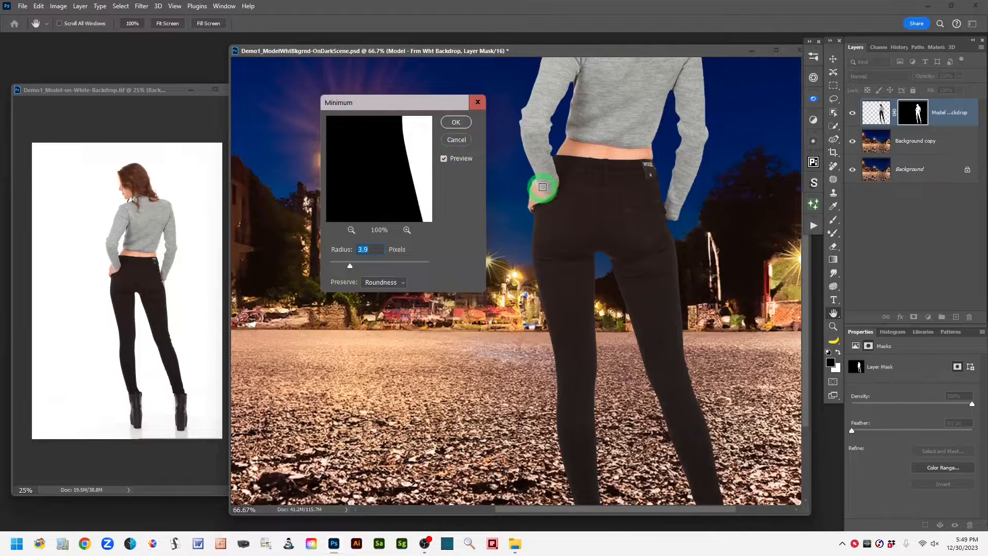
click(456, 122)
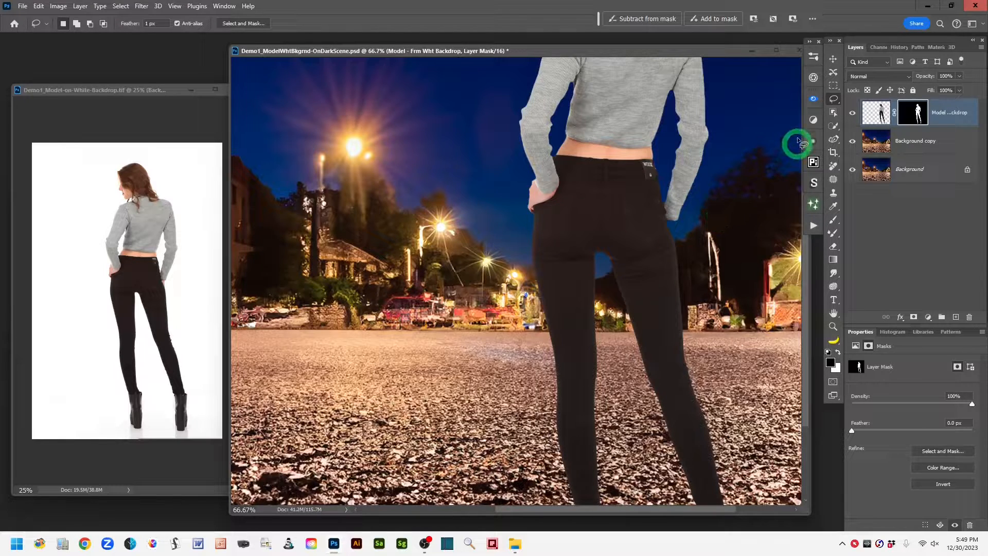
Step: Disable and re-enable the model's layer mask repeatedly to compare the edges with and without the contracted mask
shift+click(913, 116)
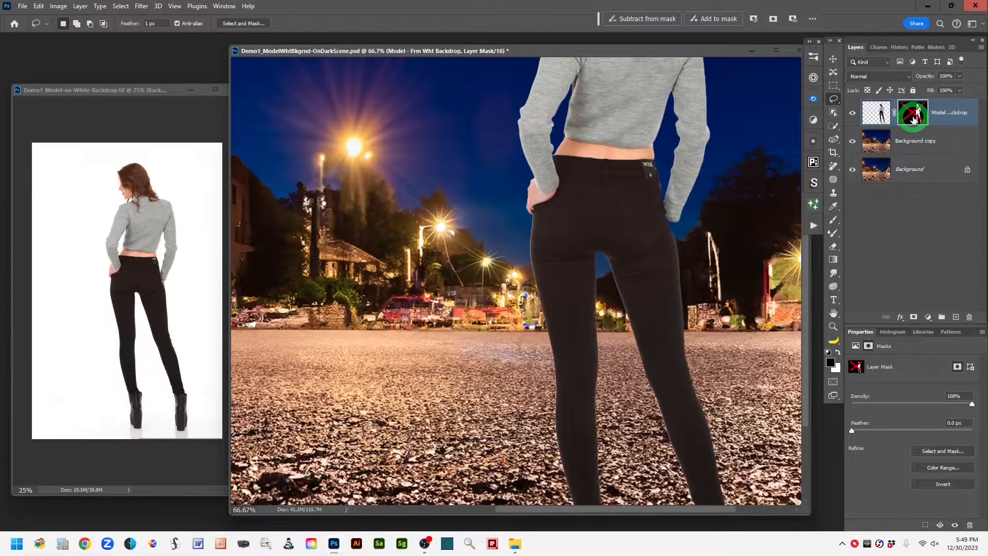
shift+click(914, 120)
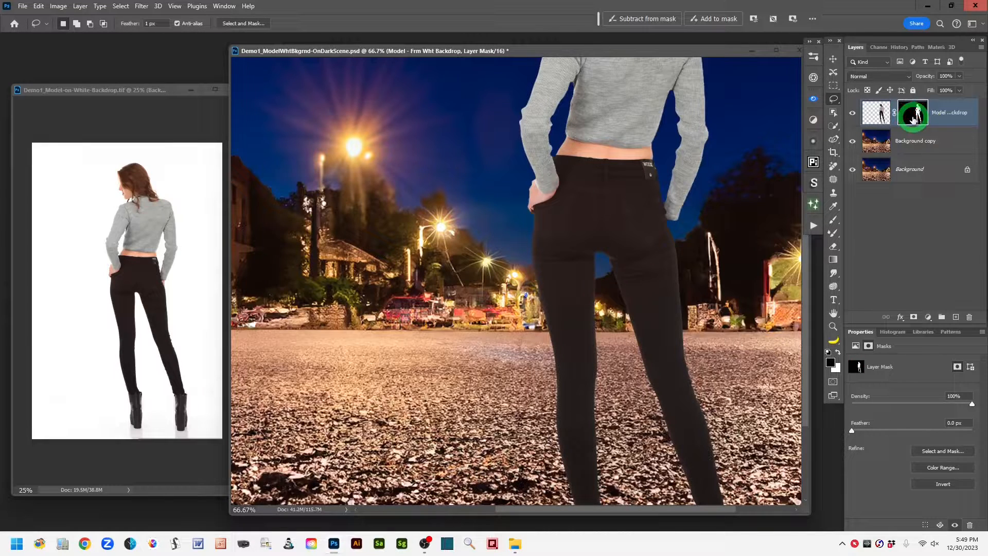
shift+click(912, 120)
shift+click(912, 119)
shift+click(911, 119)
shift+click(912, 120)
shift+click(911, 120)
shift+click(911, 119)
click(871, 118)
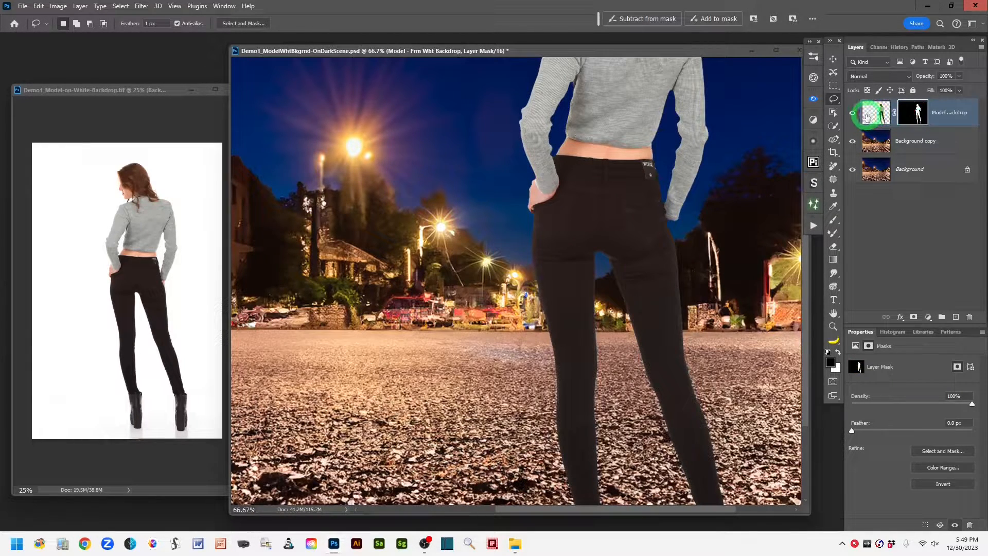
click(669, 208)
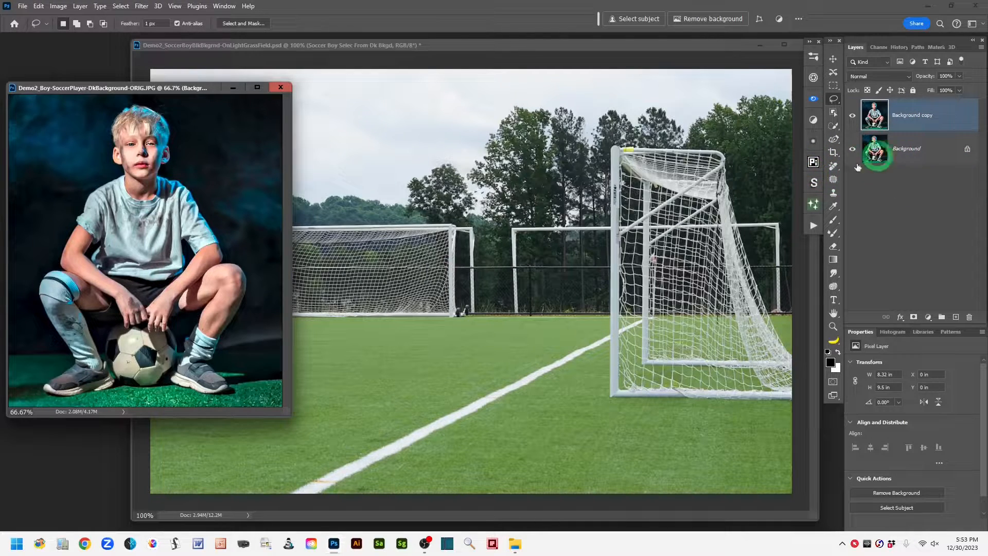
Step: Select the boy on the Background copy layer with Select Subject, then switch to the Move tool
click(834, 114)
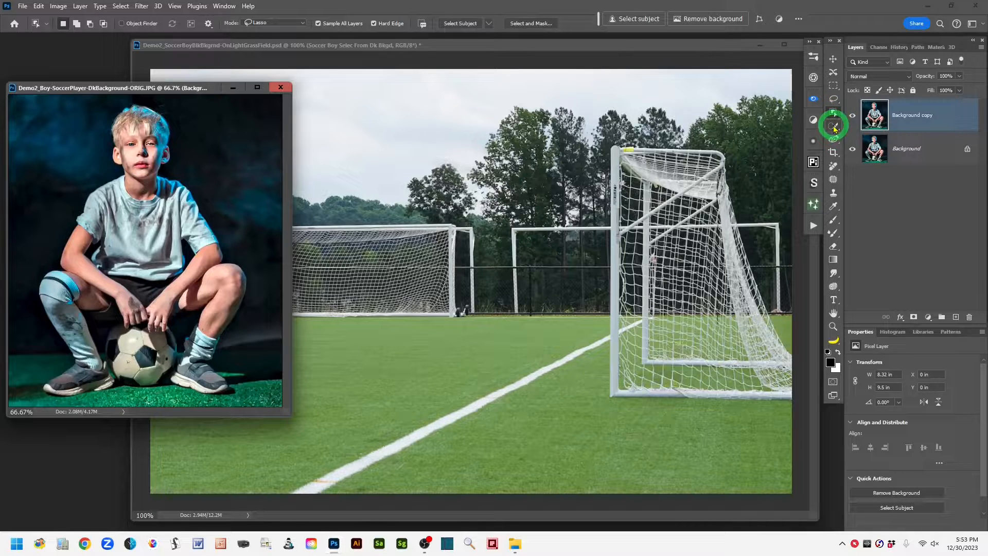
click(634, 19)
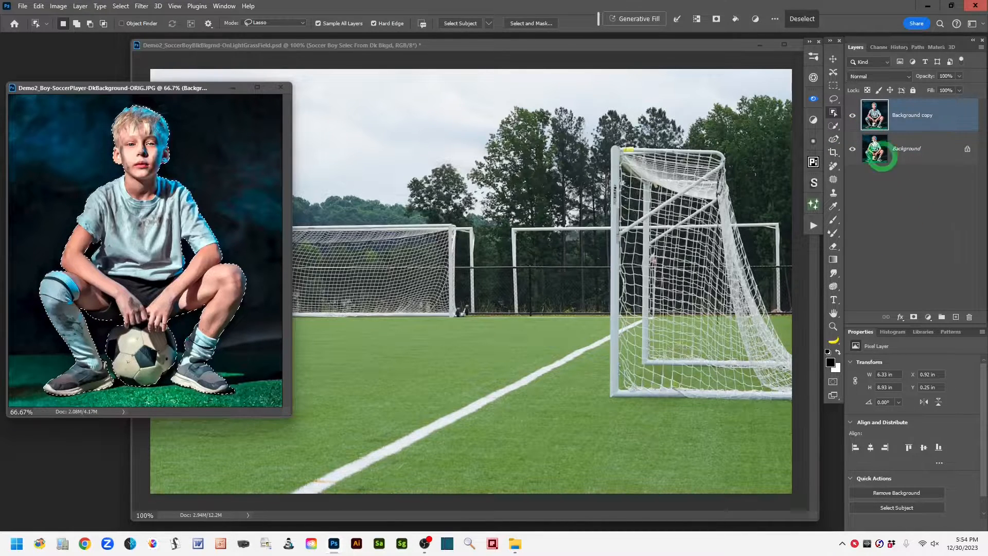
click(833, 59)
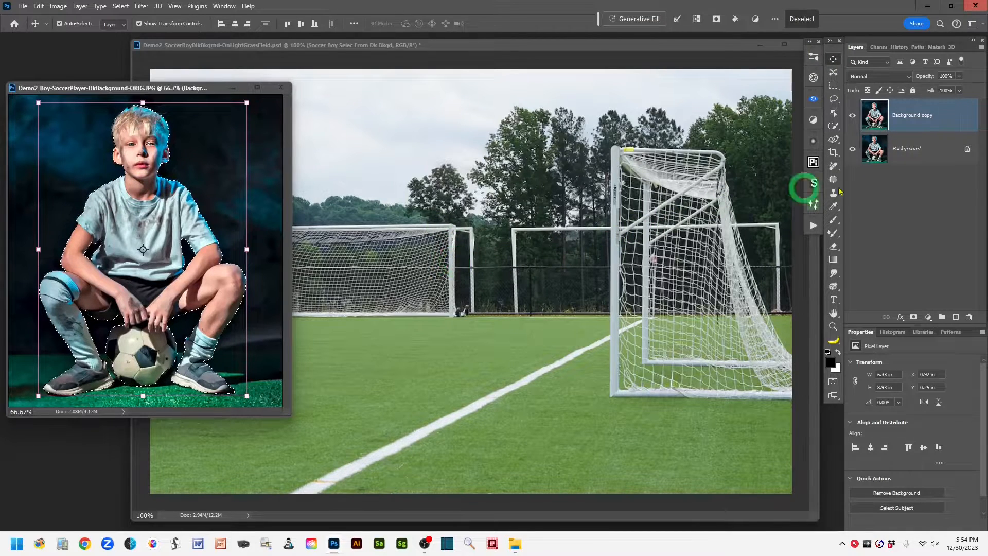
Step: Switch to the grass field composite, show its Soccer Boy cut-out layer and pick the Lasso tool
click(510, 48)
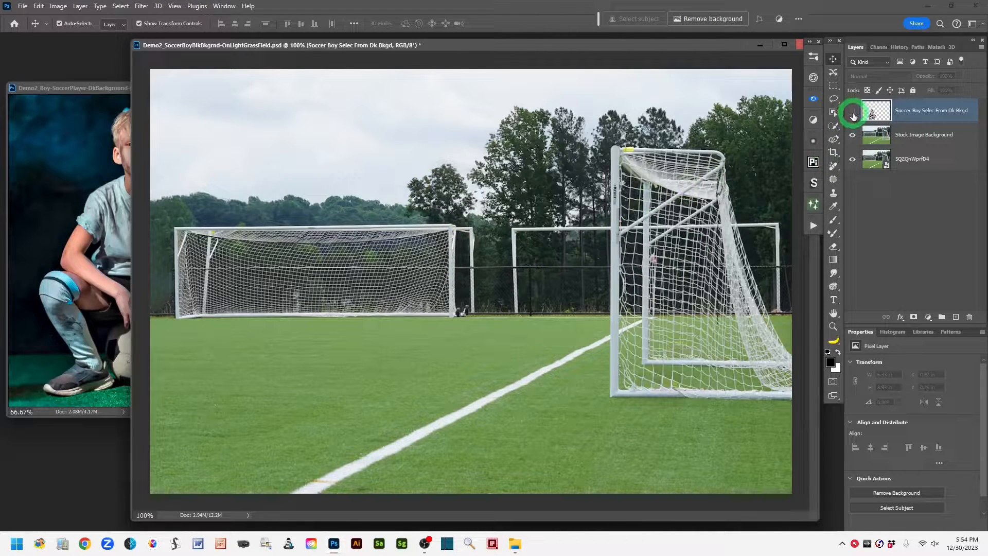
click(853, 111)
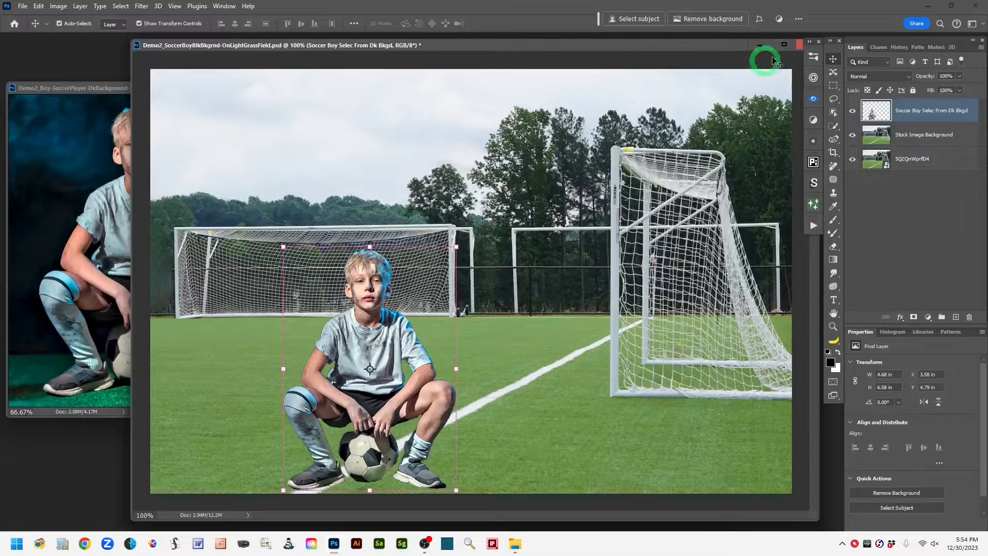
click(834, 101)
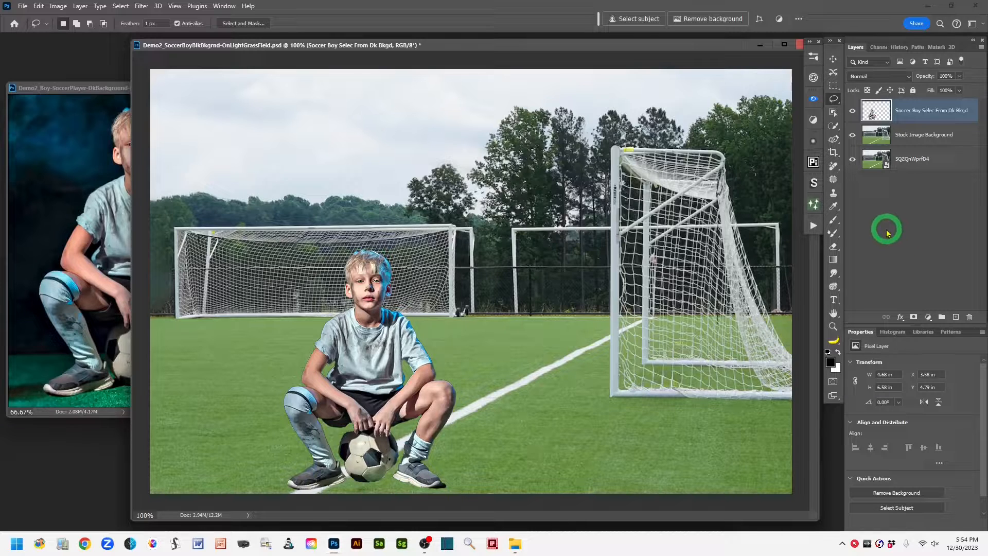
Step: Examine the boy's cut-out edges at 400% against the field and with both background layers temporarily hidden
key(ctrl+plus)
key(ctrl+plus)
key(ctrl+plus)
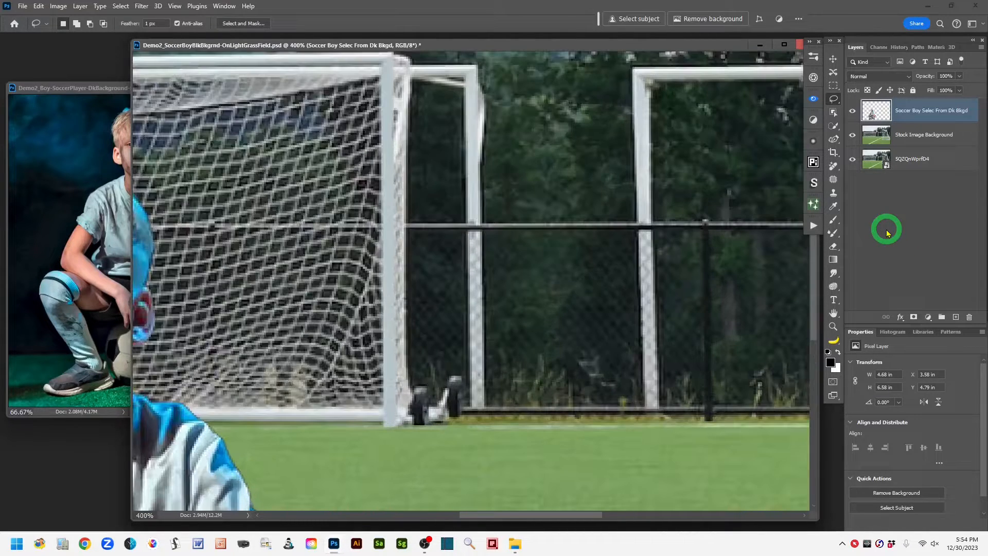
mouse_move(229, 421)
mouse_down()
mouse_move(573, 220)
mouse_move(684, 117)
mouse_move(693, 84)
mouse_move(723, 119)
mouse_move(711, 110)
mouse_up()
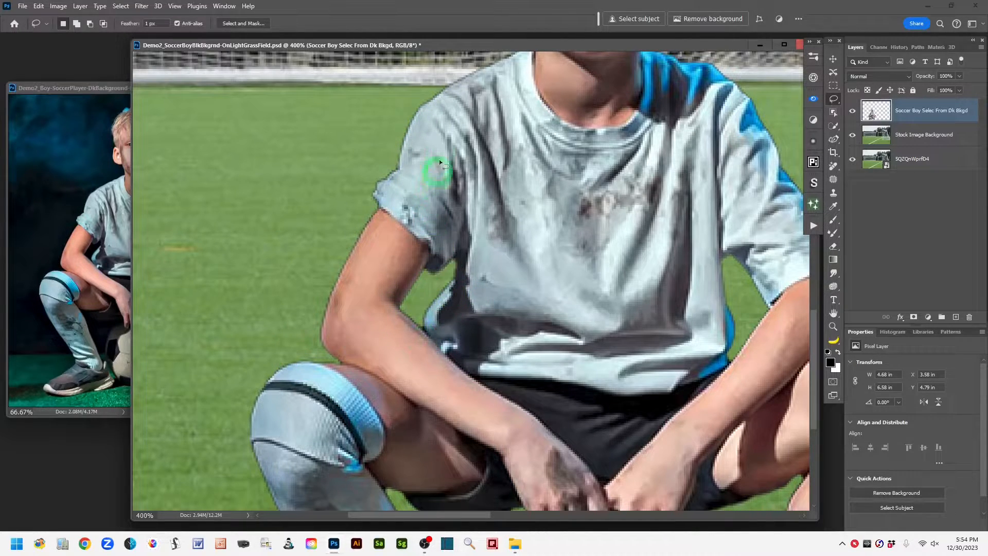
key(space)
drag(585, 205, 537, 422)
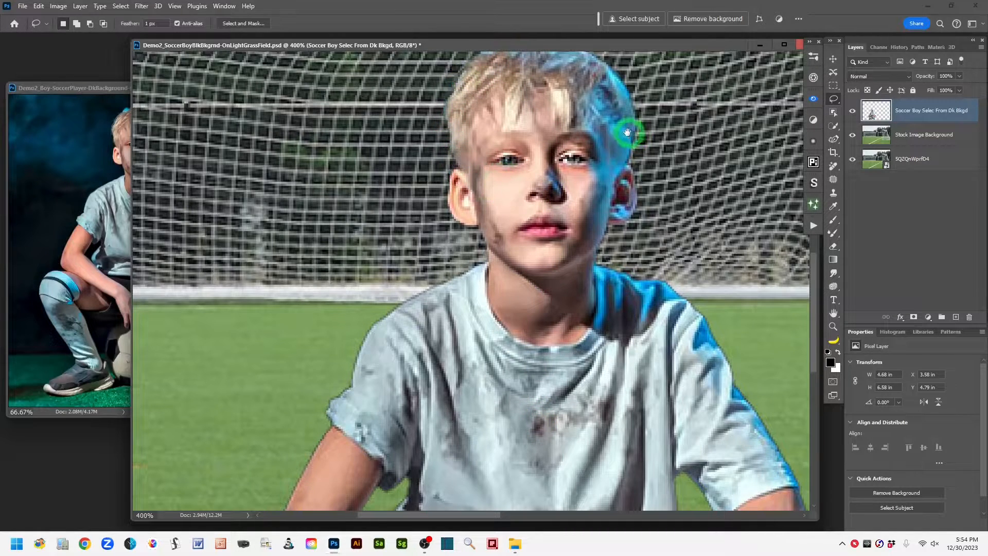
mouse_move(513, 456)
mouse_down()
mouse_move(514, 386)
mouse_move(549, 216)
mouse_up()
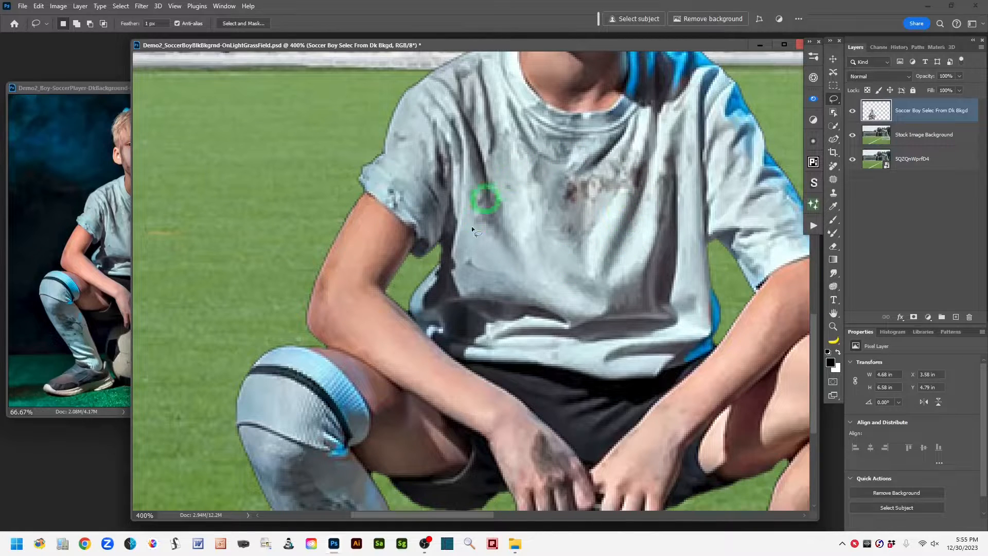
click(852, 135)
click(852, 160)
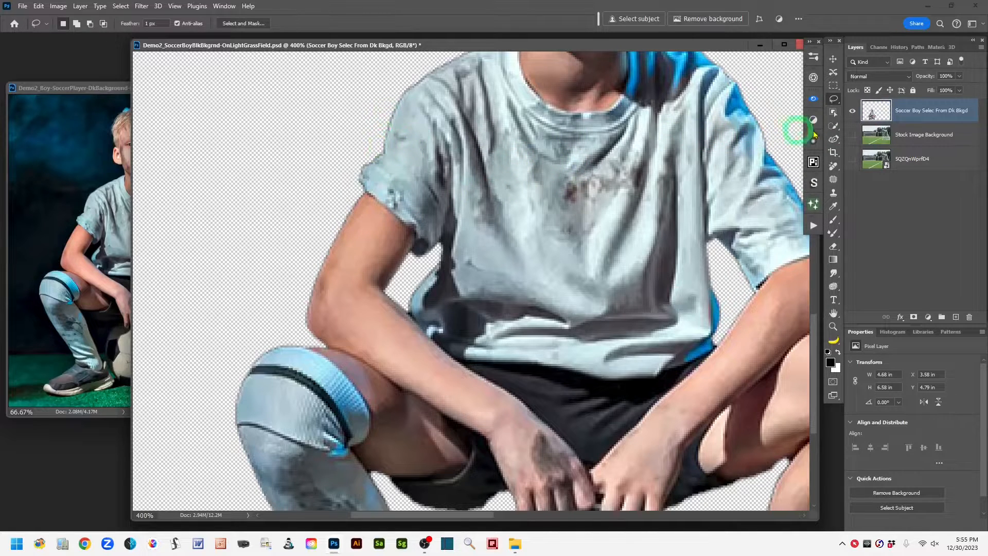
click(852, 158)
click(853, 135)
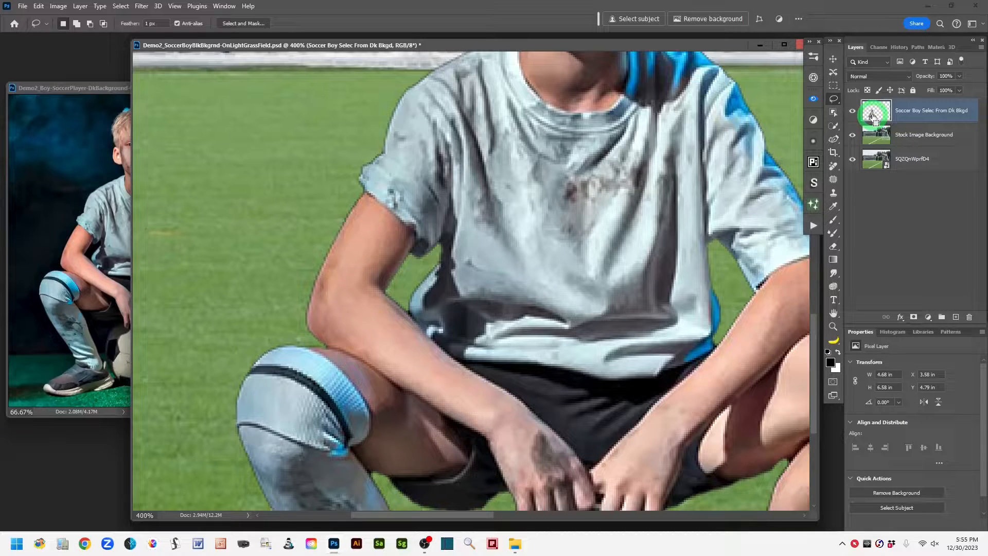
Step: Load the Soccer Boy layer's outline as a selection, add a layer mask from it and check the mask on its own
ctrl+click(873, 111)
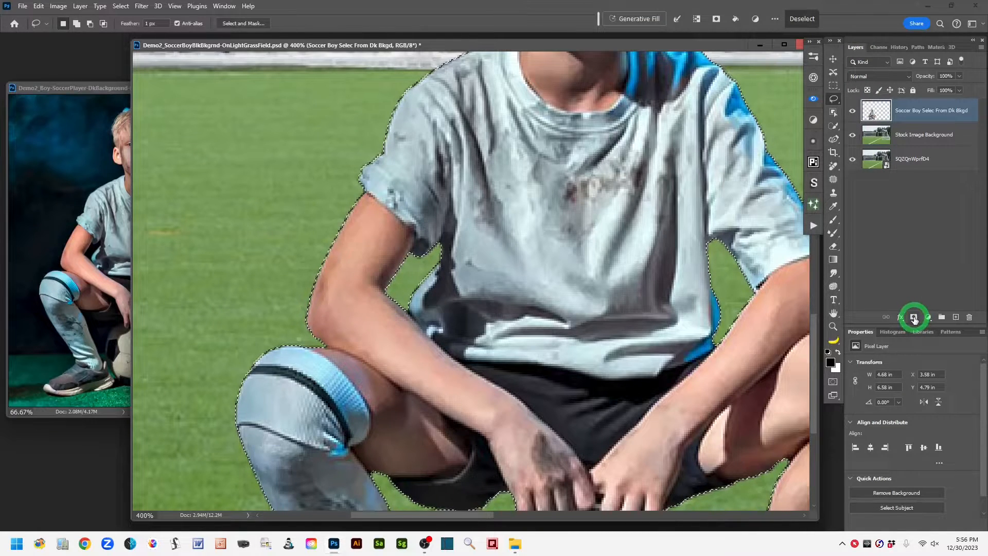
click(914, 318)
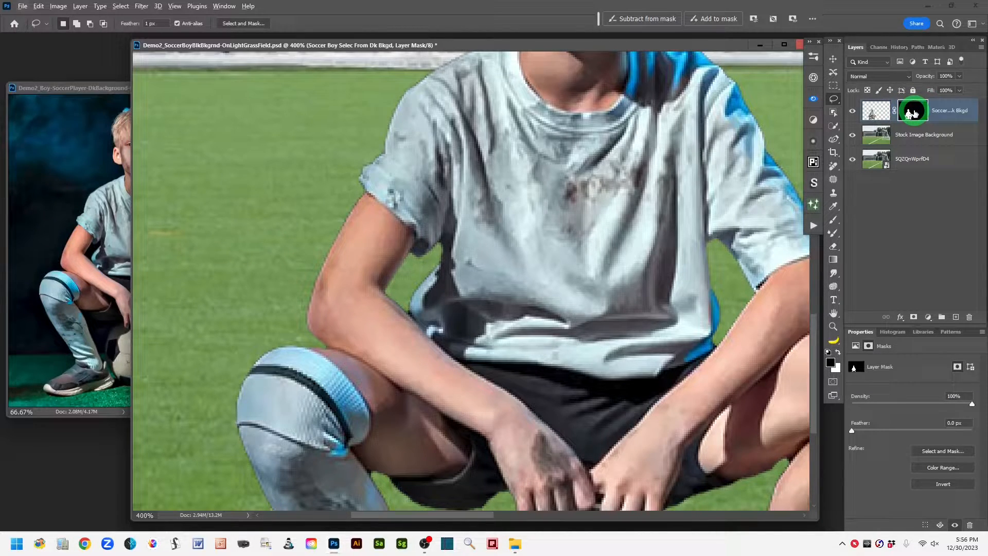
alt+click(912, 111)
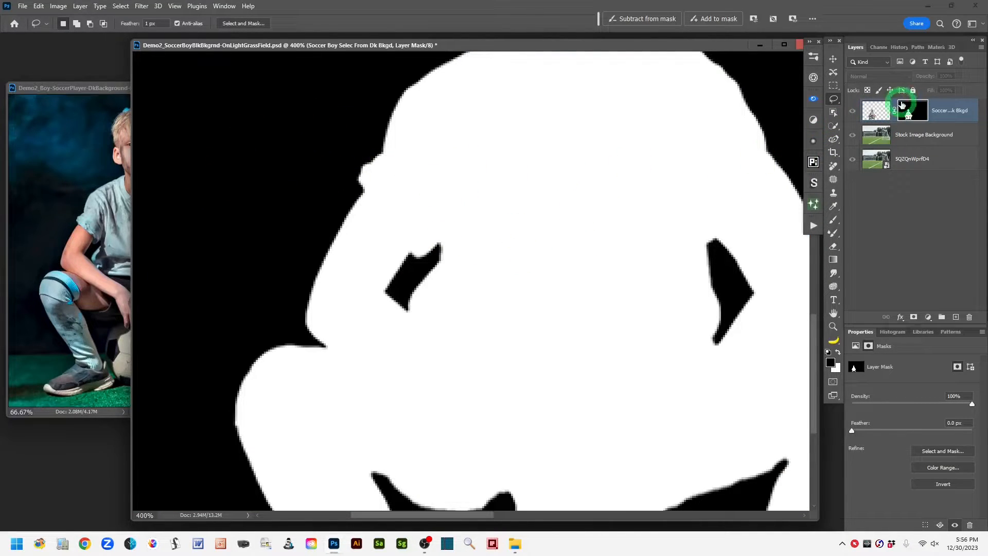
alt+click(909, 114)
click(878, 111)
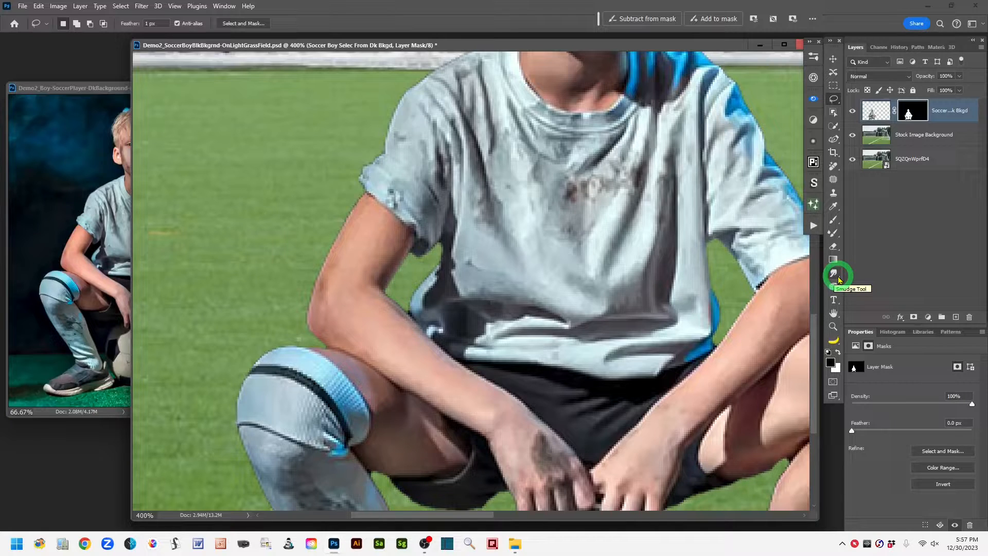
Step: Choose the Smudge tool with a soft round brush of 10 px and 0% hardness
click(838, 277)
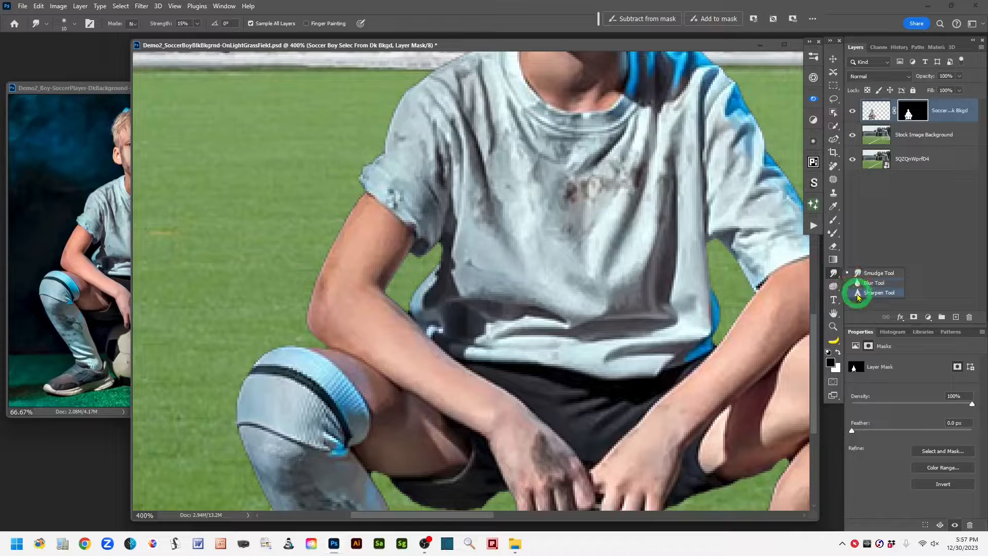
click(834, 276)
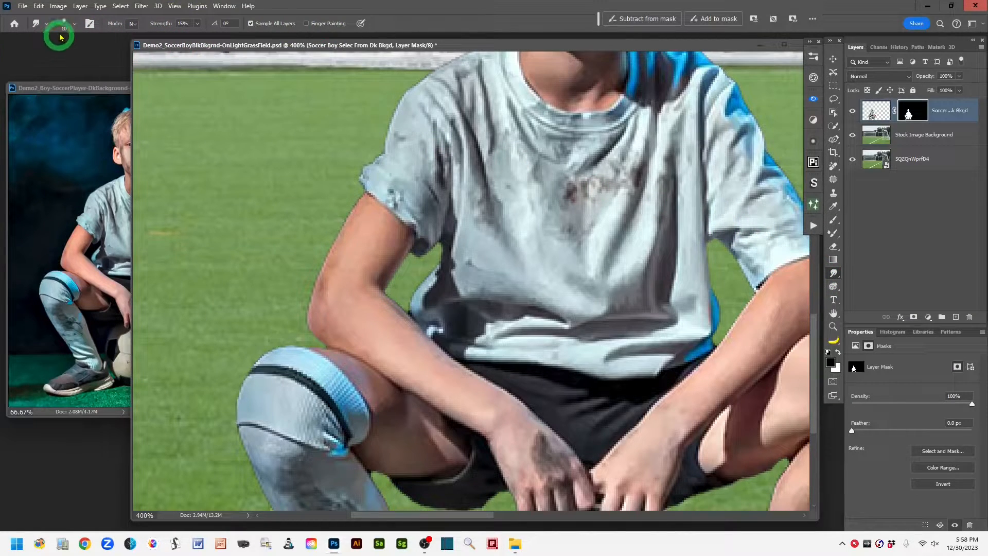
click(74, 26)
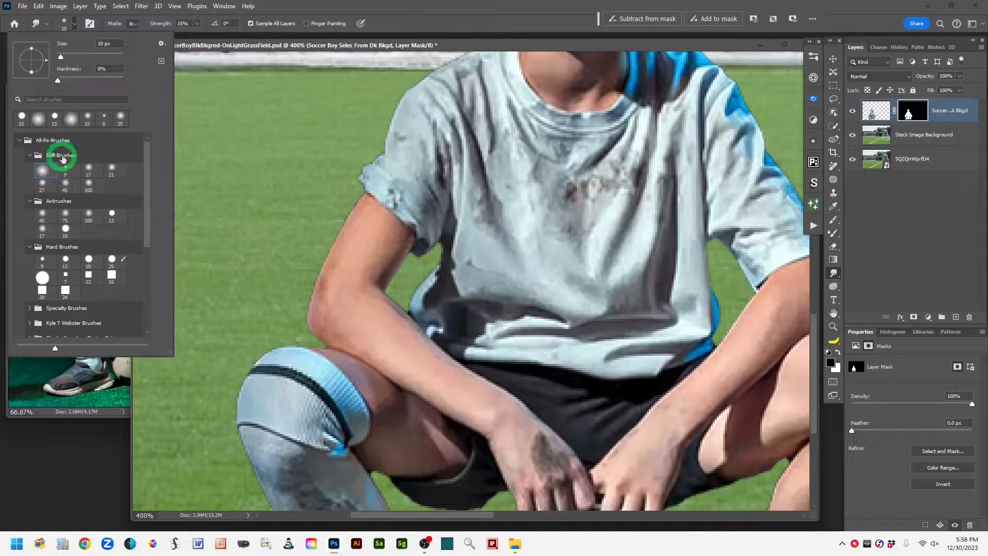
click(41, 173)
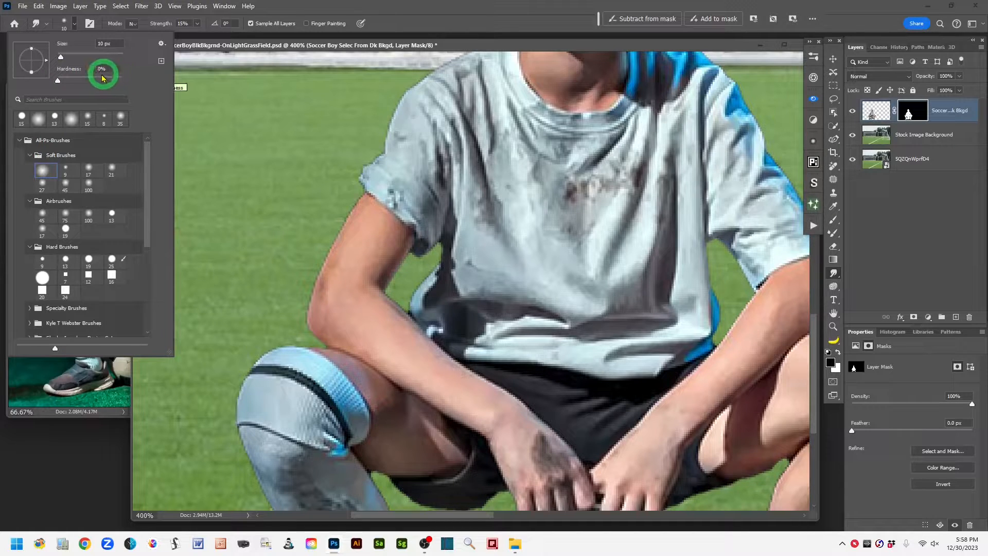
click(405, 19)
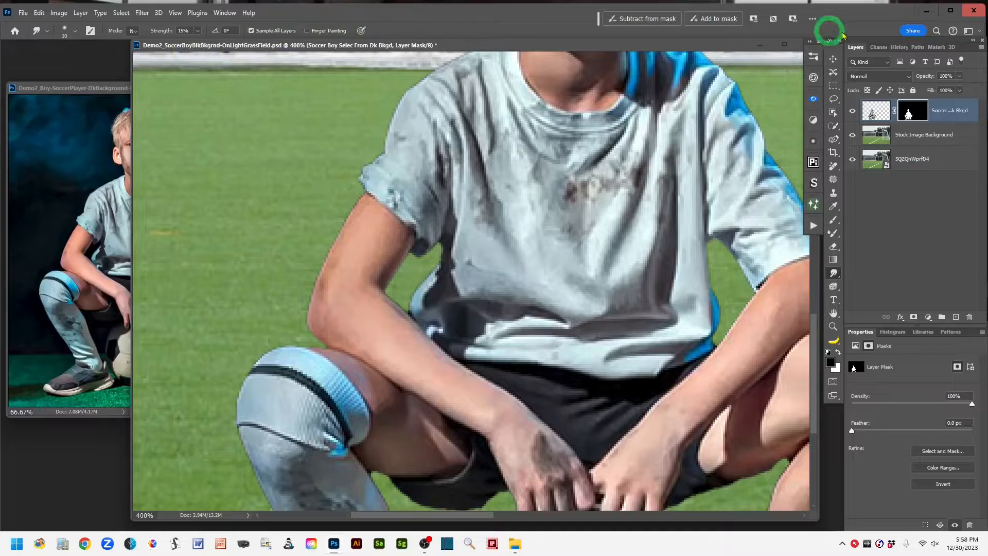
click(950, 10)
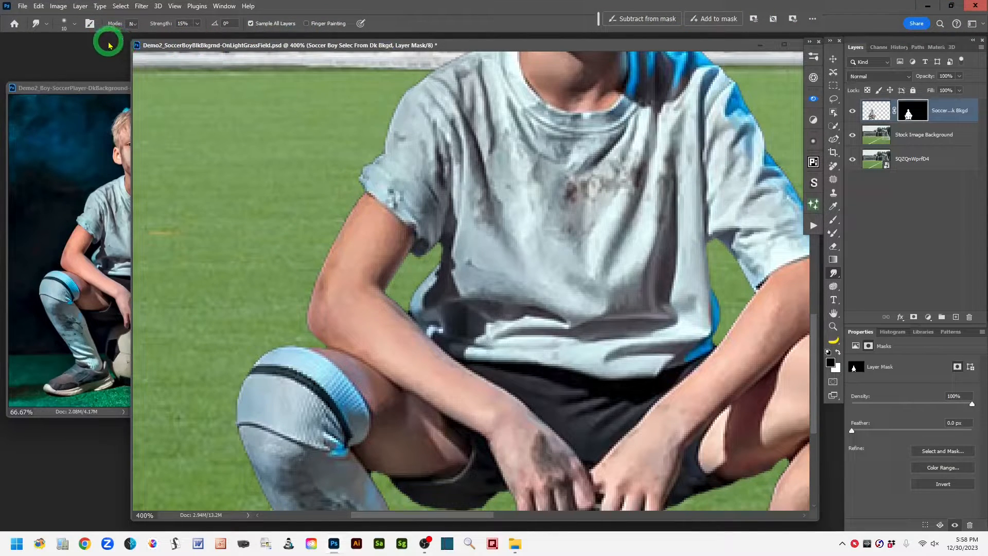
Step: Review the Smudge tool's blending modes, keep Normal and set the strength to 14%
click(135, 24)
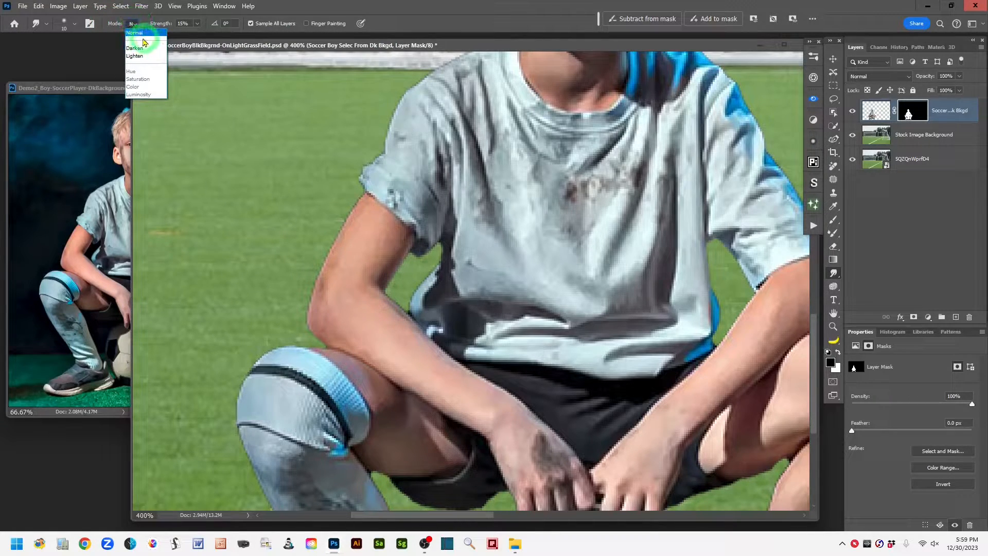
click(113, 28)
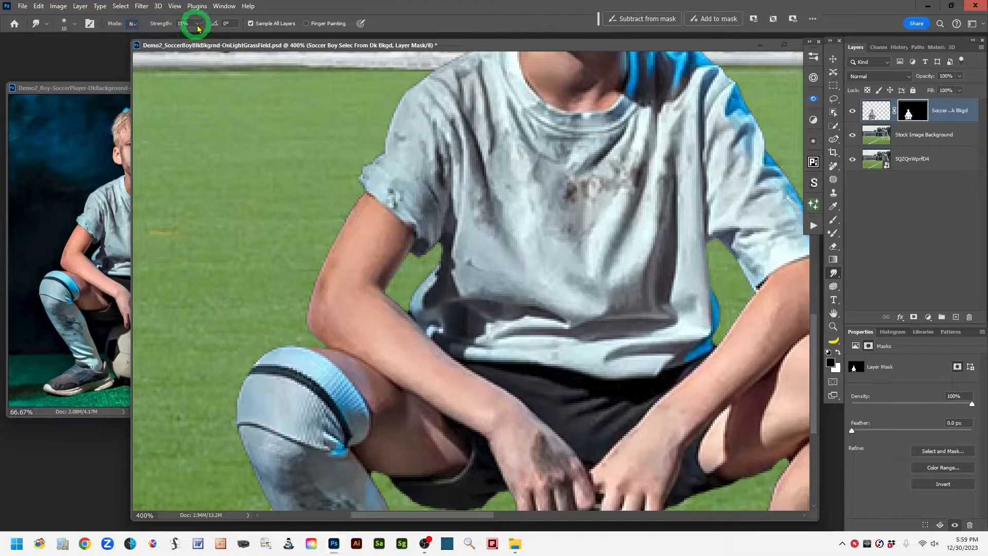
click(197, 25)
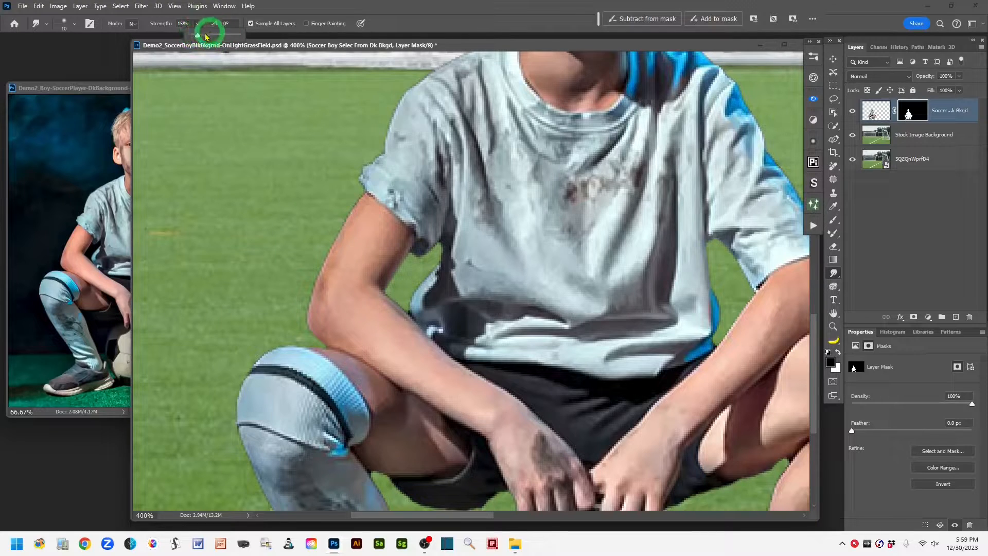
click(161, 25)
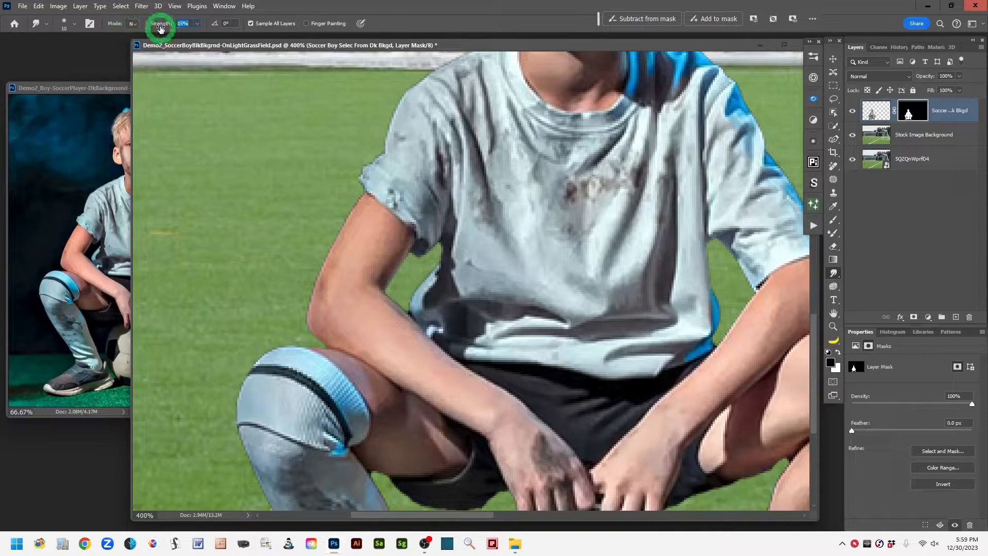
mouse_move(161, 25)
mouse_down()
mouse_move(141, 26)
mouse_move(176, 26)
mouse_move(142, 27)
mouse_up()
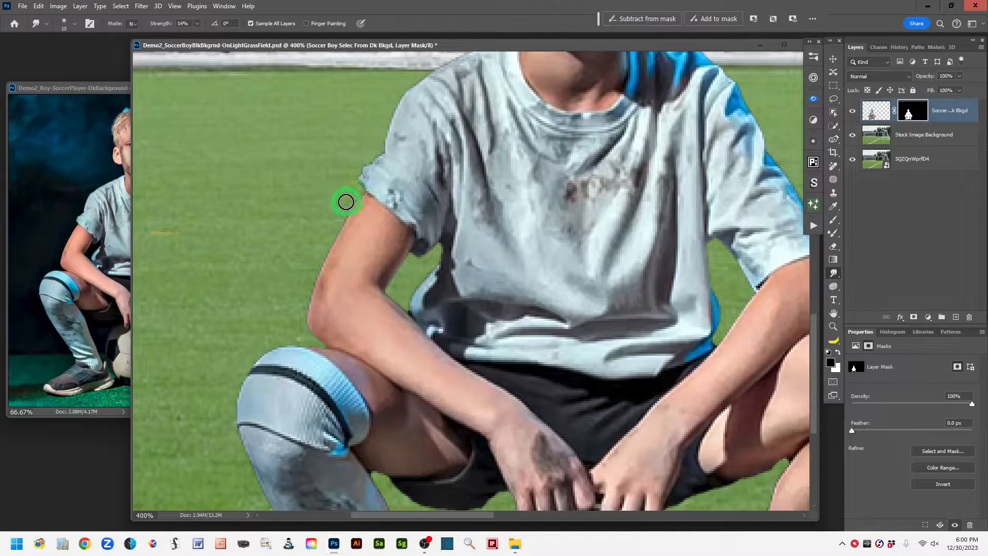
Step: Target the Soccer Boy layer's mask and smudge its edge inward along the outside of the upper arm below the sleeve
click(910, 112)
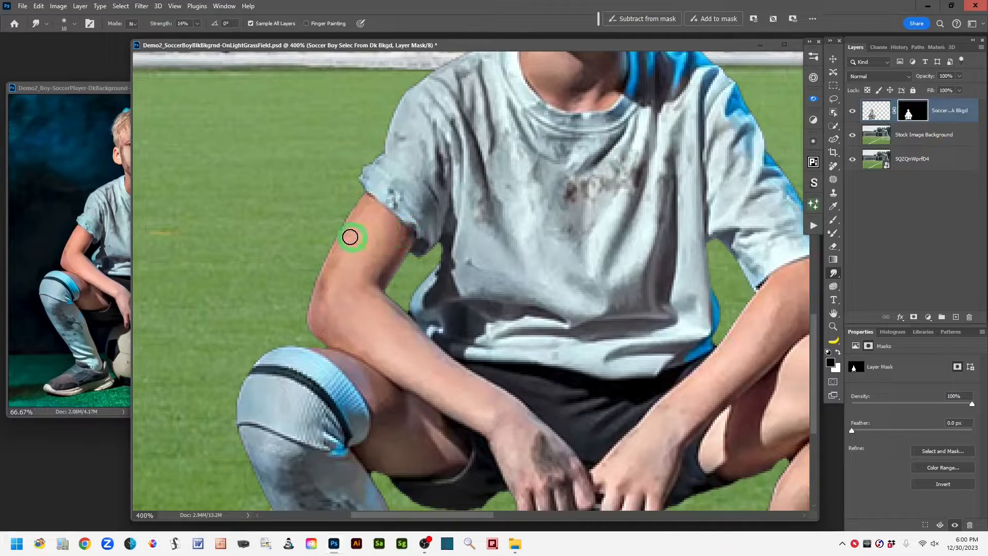
drag(343, 235, 344, 220)
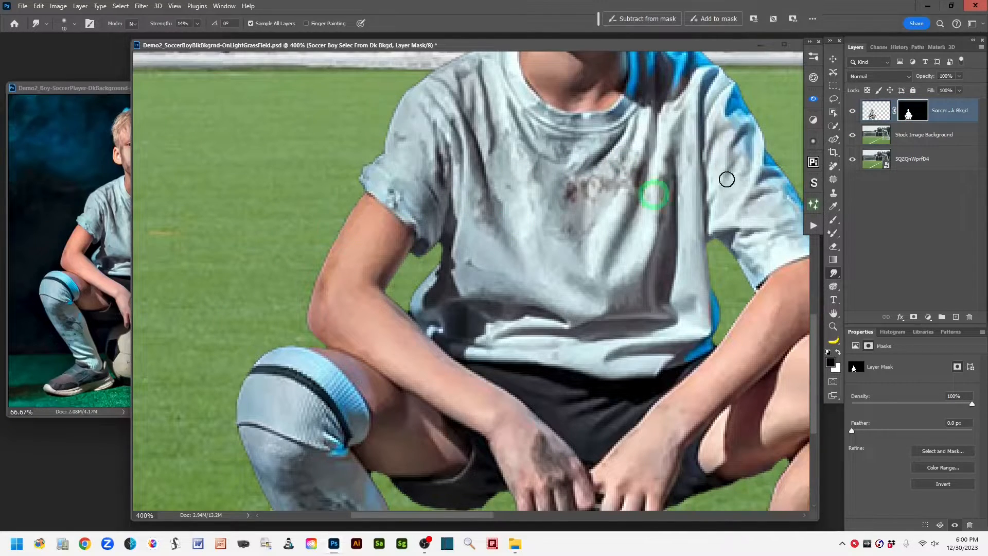
mouse_move(332, 242)
mouse_down()
mouse_move(331, 238)
mouse_move(323, 230)
mouse_move(335, 234)
mouse_move(331, 219)
mouse_move(341, 223)
mouse_move(333, 217)
mouse_move(344, 219)
mouse_move(340, 209)
mouse_move(349, 214)
mouse_move(342, 207)
mouse_move(359, 195)
mouse_move(341, 201)
mouse_move(325, 262)
mouse_up()
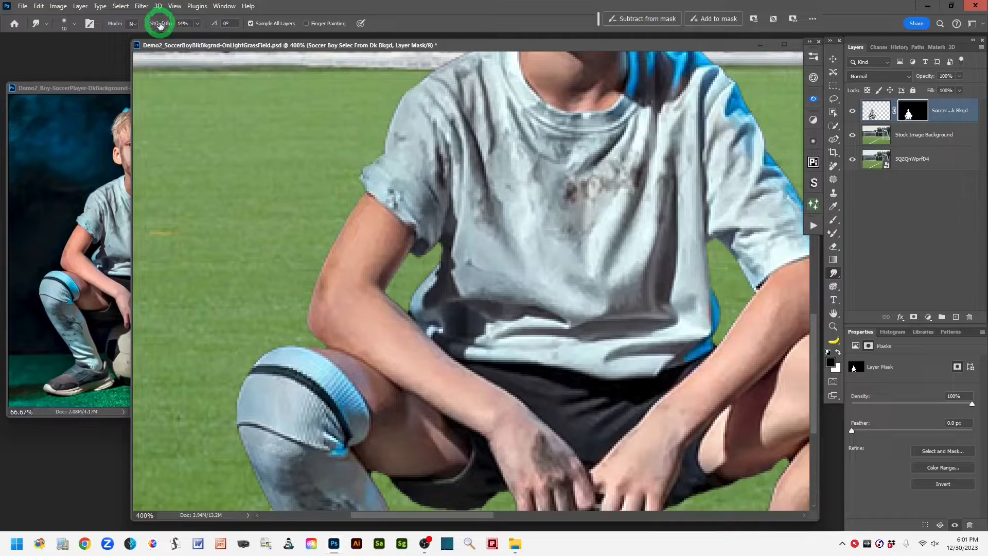
Step: Set the Smudge strength to 18% and smudge the mask edge around the elbow, the knee and the gap between arm and shirt
drag(160, 26, 161, 26)
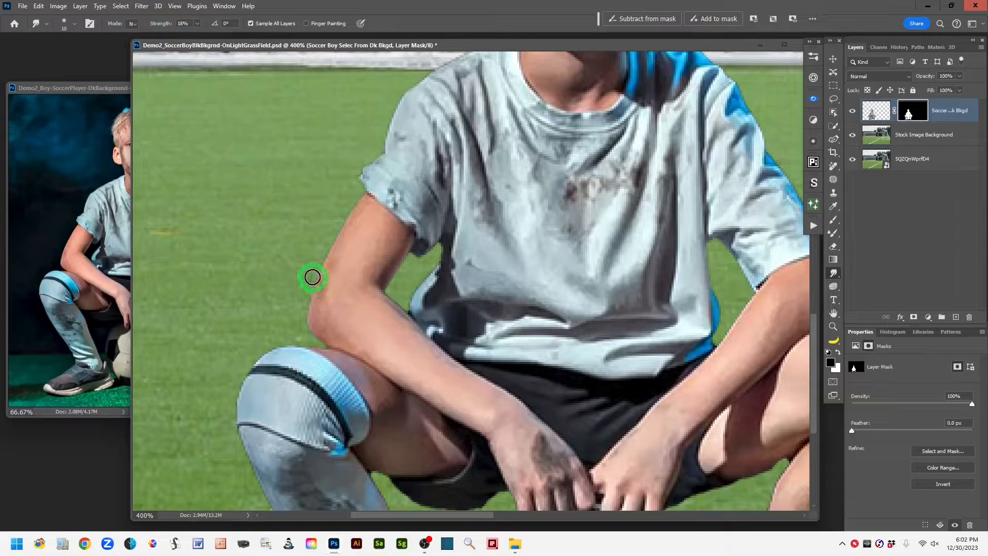
mouse_move(313, 277)
mouse_down()
mouse_move(284, 341)
mouse_move(265, 339)
mouse_move(266, 356)
mouse_move(246, 358)
mouse_move(239, 392)
mouse_up()
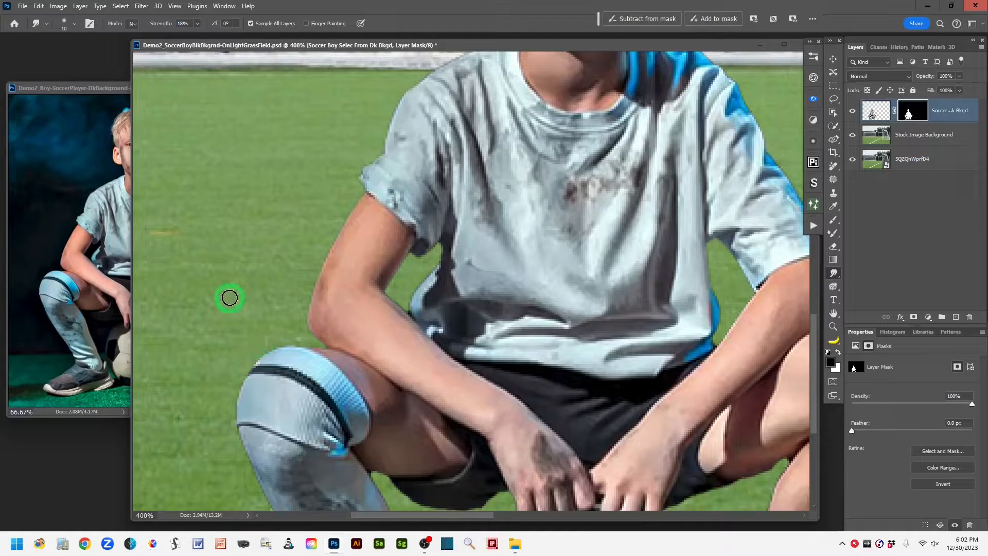
mouse_move(392, 273)
mouse_down()
mouse_move(409, 278)
mouse_move(391, 289)
mouse_move(401, 287)
mouse_move(396, 295)
mouse_move(420, 271)
mouse_move(403, 272)
mouse_up()
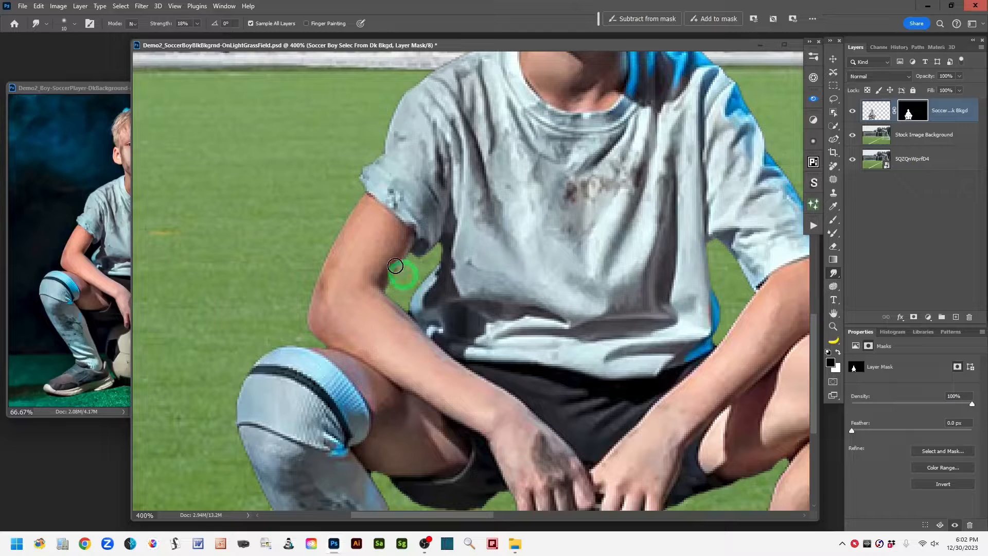
mouse_move(407, 229)
mouse_down()
mouse_move(410, 247)
mouse_move(434, 267)
mouse_move(415, 275)
mouse_up()
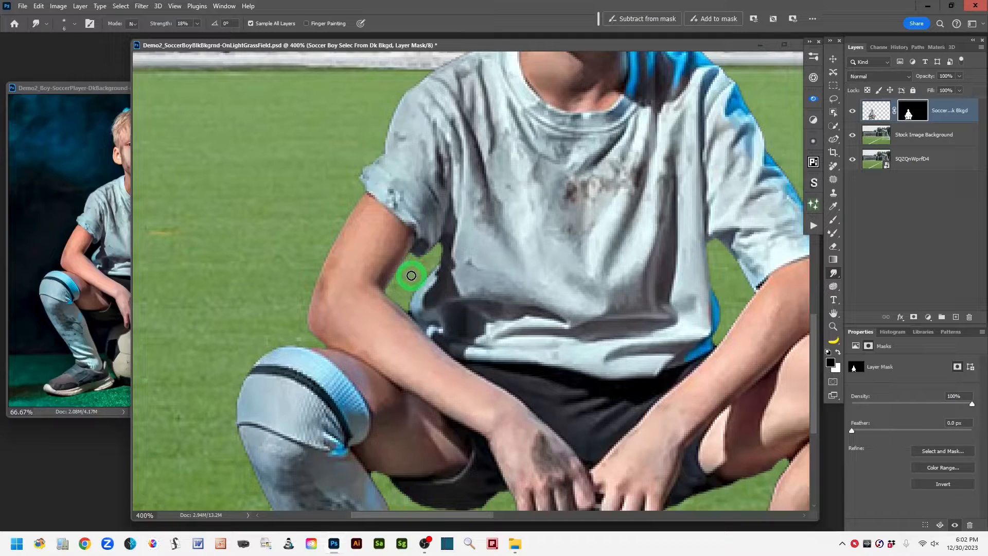
mouse_move(411, 276)
mouse_down()
mouse_move(488, 246)
mouse_move(404, 283)
mouse_move(400, 309)
mouse_move(406, 275)
mouse_move(416, 285)
mouse_move(410, 277)
mouse_move(485, 271)
mouse_move(450, 287)
mouse_move(399, 270)
mouse_move(602, 253)
mouse_move(743, 170)
mouse_move(881, 142)
mouse_move(873, 137)
mouse_move(909, 113)
mouse_up()
Step: Enlarge the Smudge brush and reduce it again in small increments
key(bracketright)
key(bracketright)
key(bracketright)
key(bracketright)
key(bracketleft)
key(bracketleft)
key(bracketleft)
key(bracketleft)
key(bracketleft)
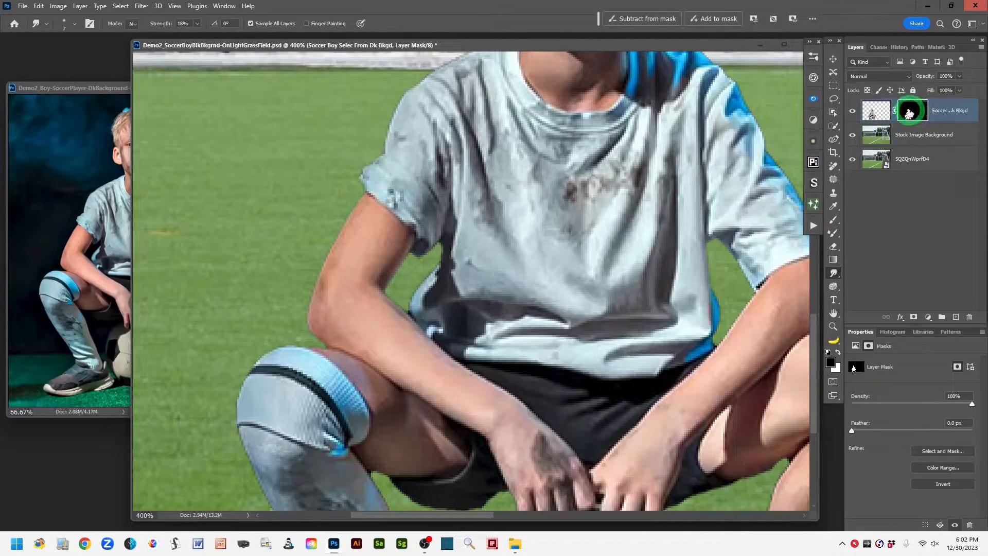
Step: Compare the soccer boy's edges with the layer mask disabled and enabled, leaving the mask on
shift+click(909, 112)
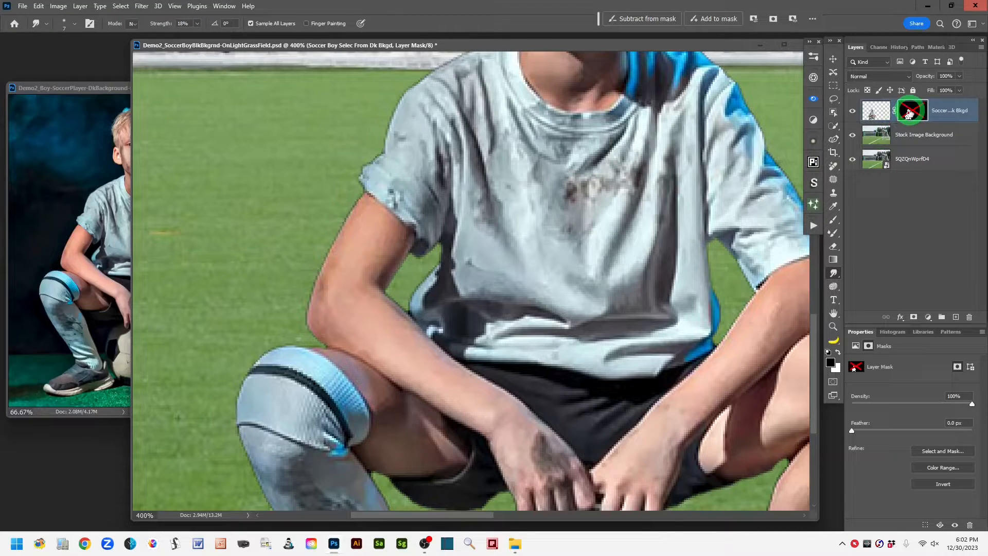
shift+click(908, 112)
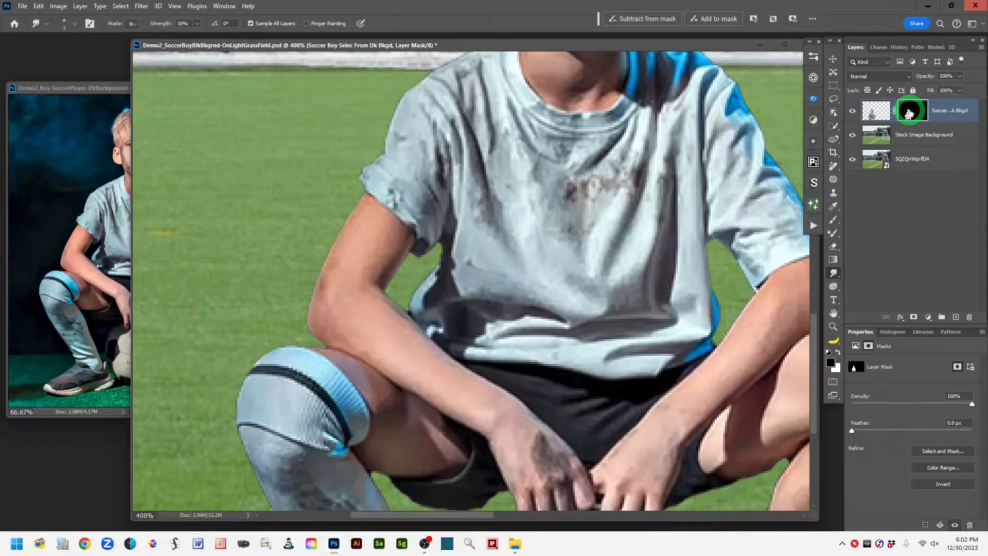
shift+click(909, 112)
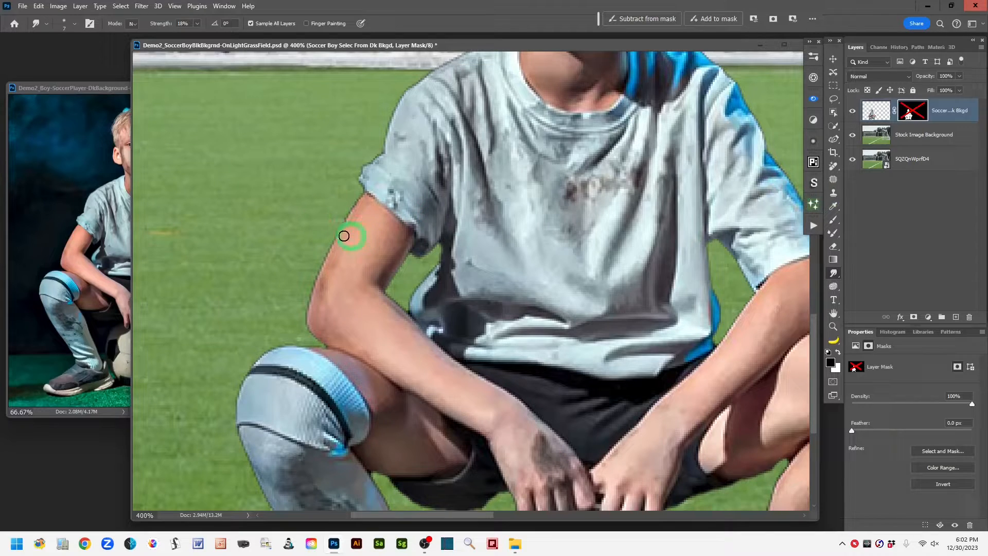
shift+click(911, 111)
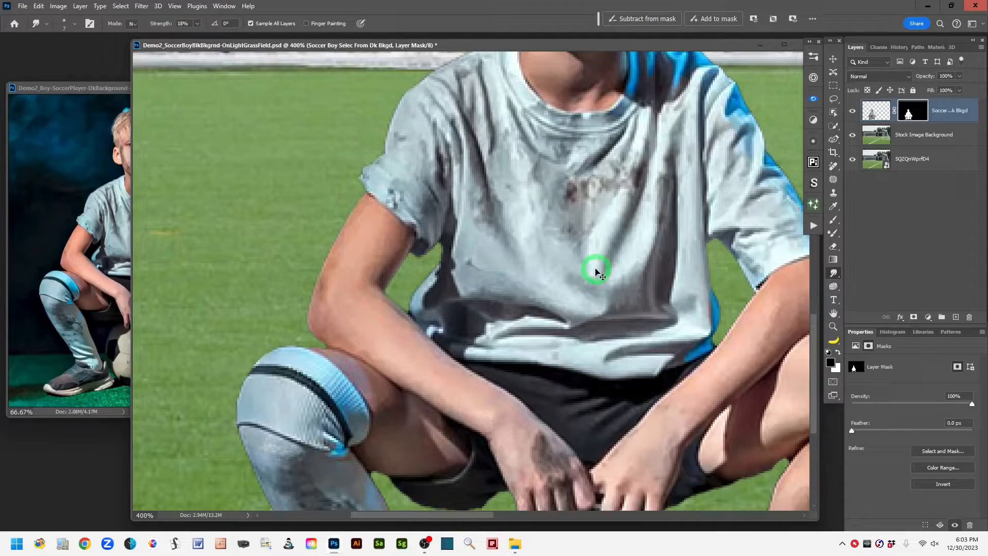
scroll(596, 273, down, 1)
scroll(595, 272, down, 1)
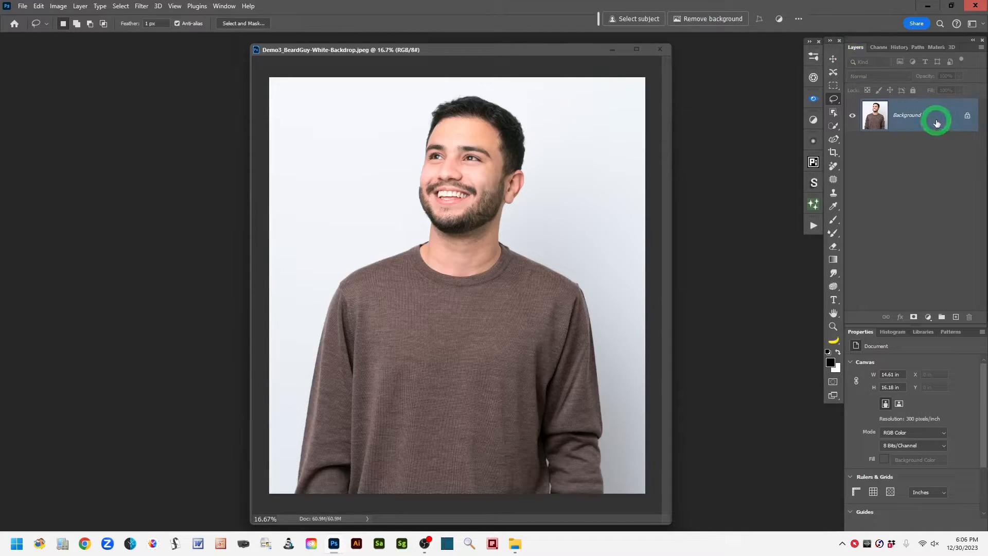
Step: Duplicate the Background layer, select the man on the copy with Select Subject and copy the selection to a new layer
drag(938, 119, 959, 322)
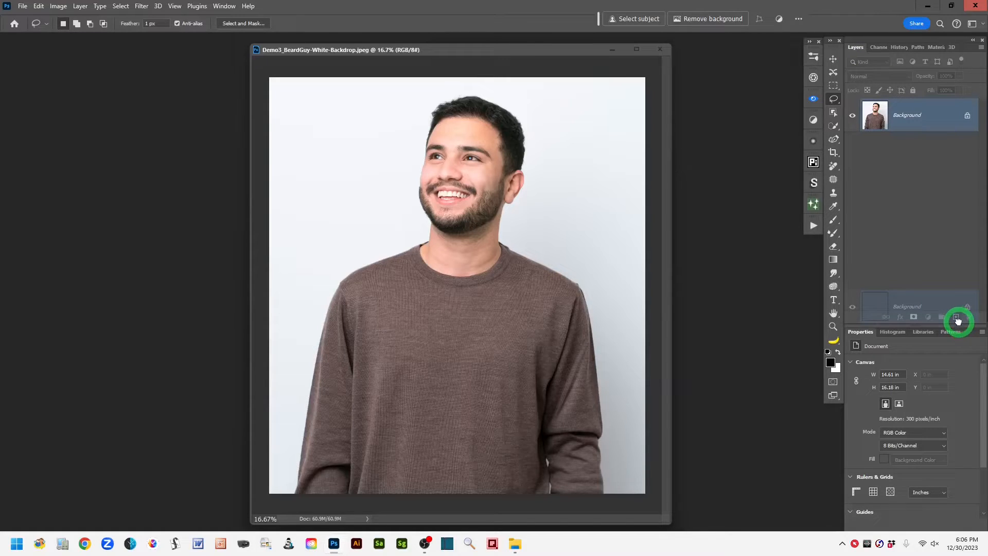
drag(957, 321, 957, 321)
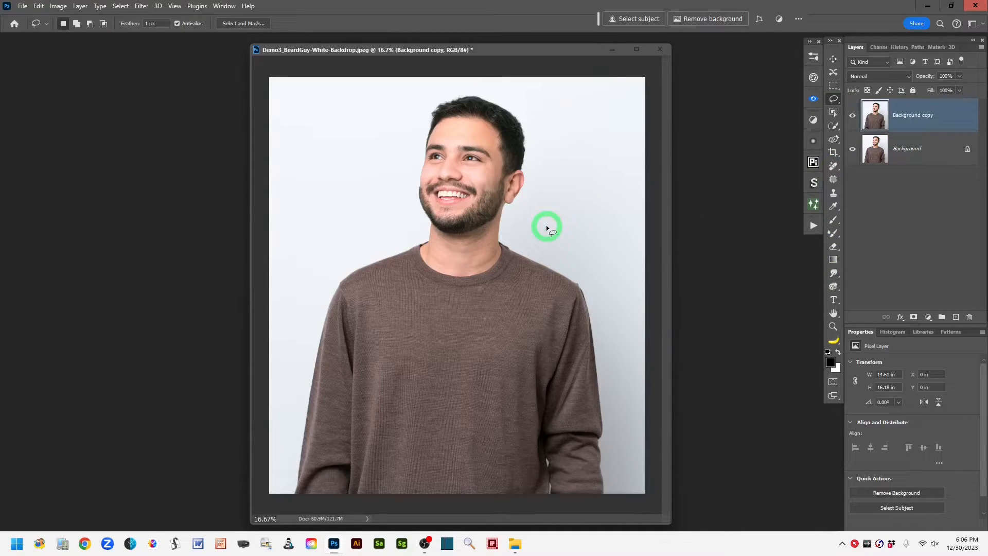
click(833, 114)
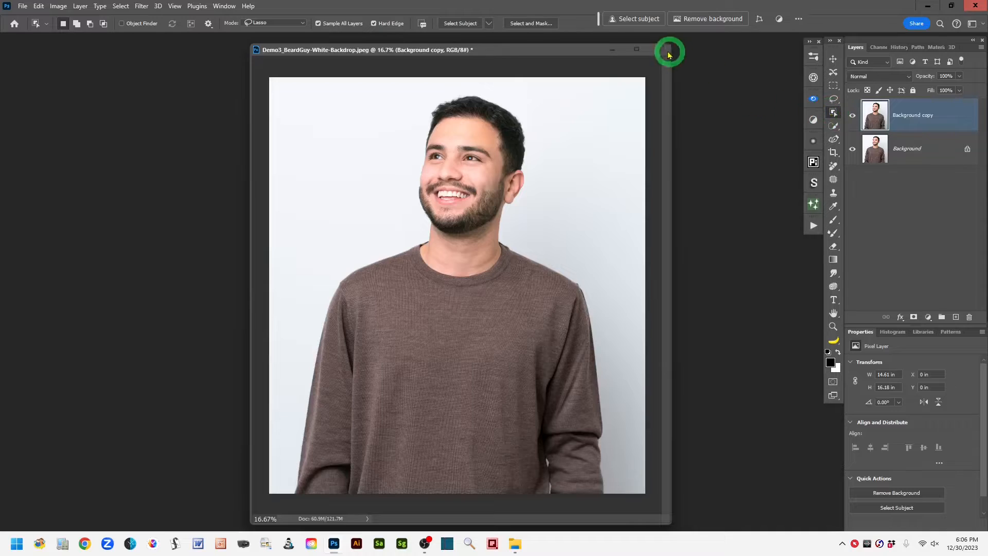
click(633, 20)
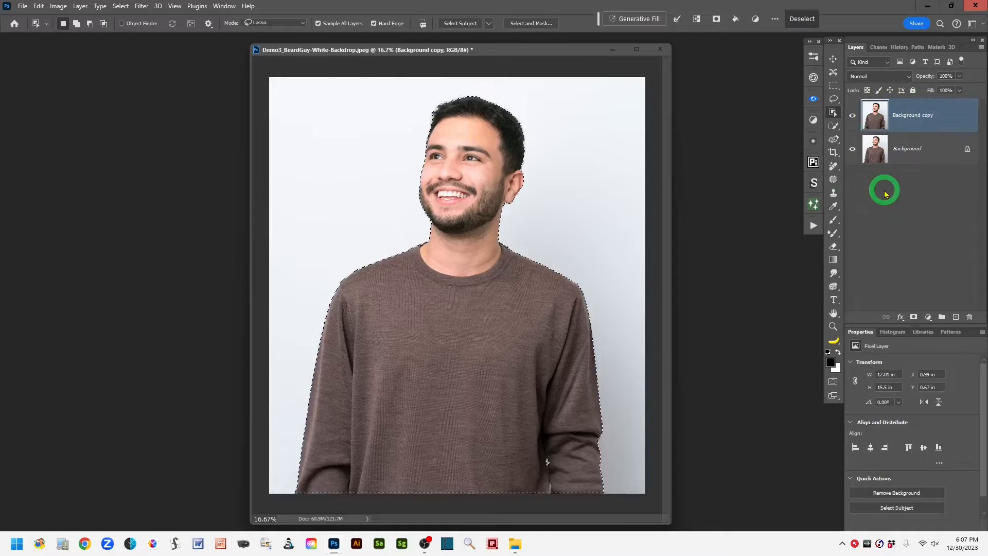
key(ctrl+j)
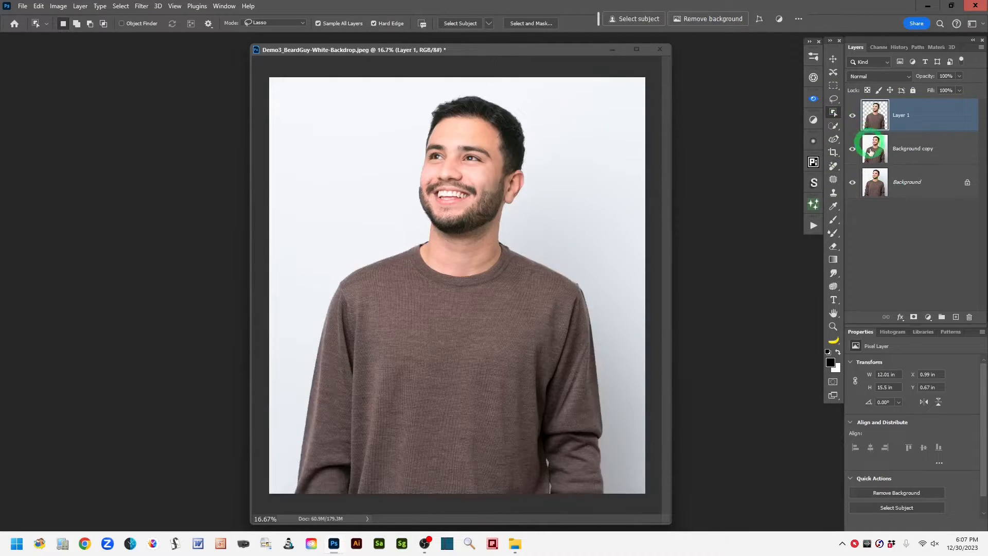
Step: Check the man's cut-out with both background layers temporarily hidden, and duplicate the cut-out layer
click(852, 149)
click(851, 183)
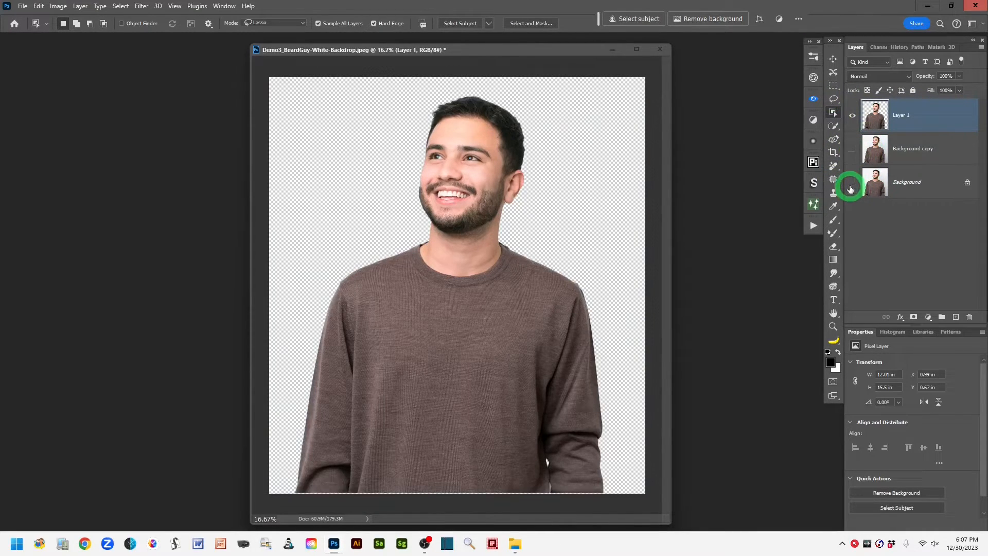
click(852, 182)
click(852, 149)
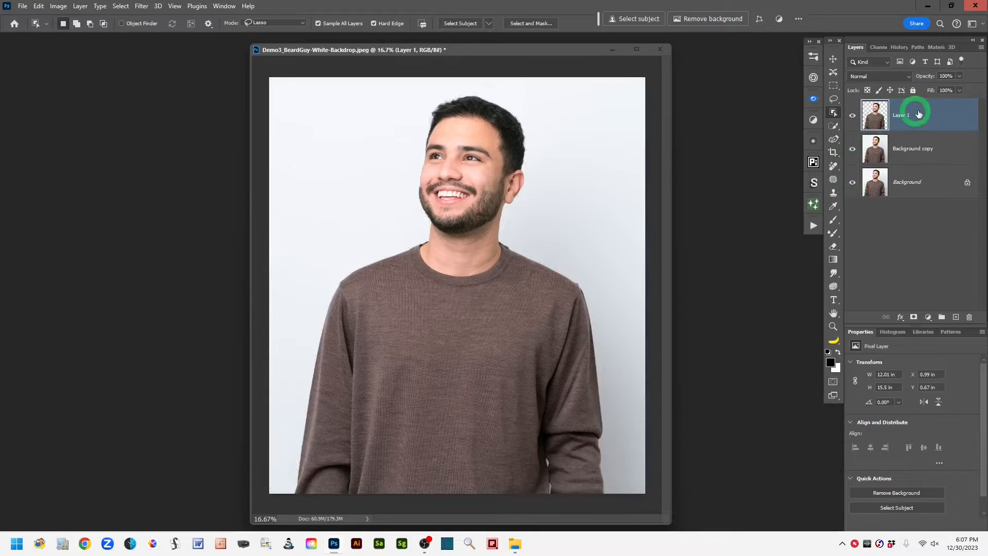
drag(926, 110, 956, 317)
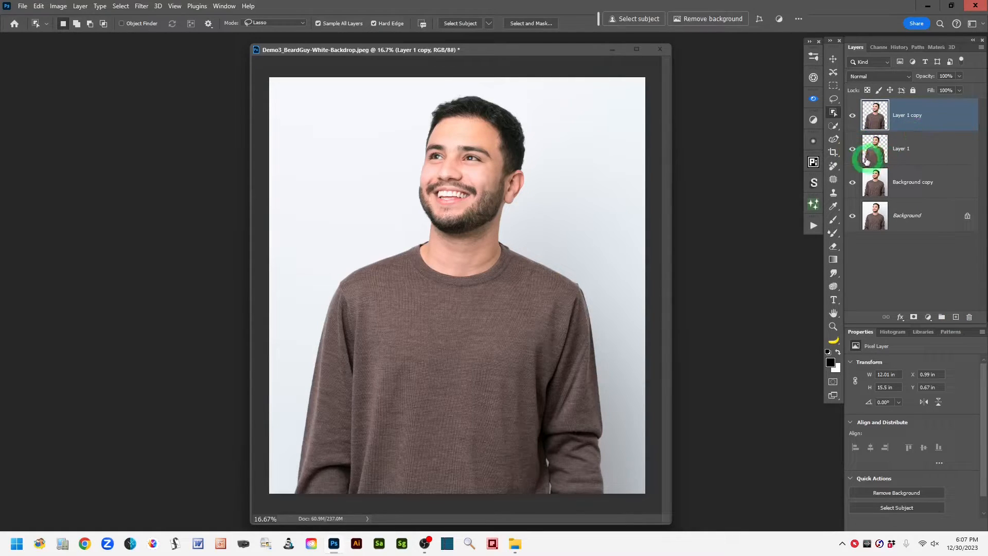
click(833, 103)
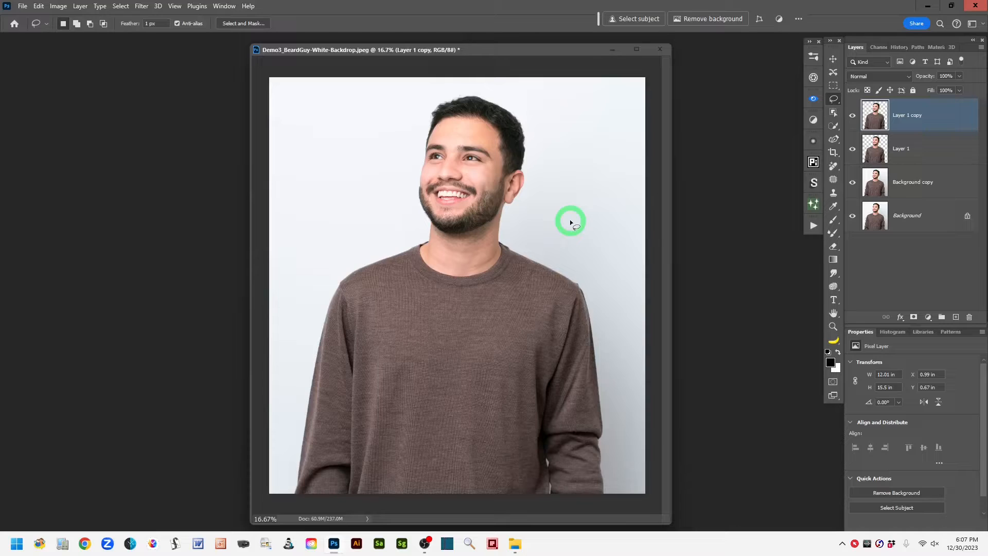
Step: Add a dark red (#510b0b) solid color fill layer and place it between Layer 1 and Background copy
click(928, 319)
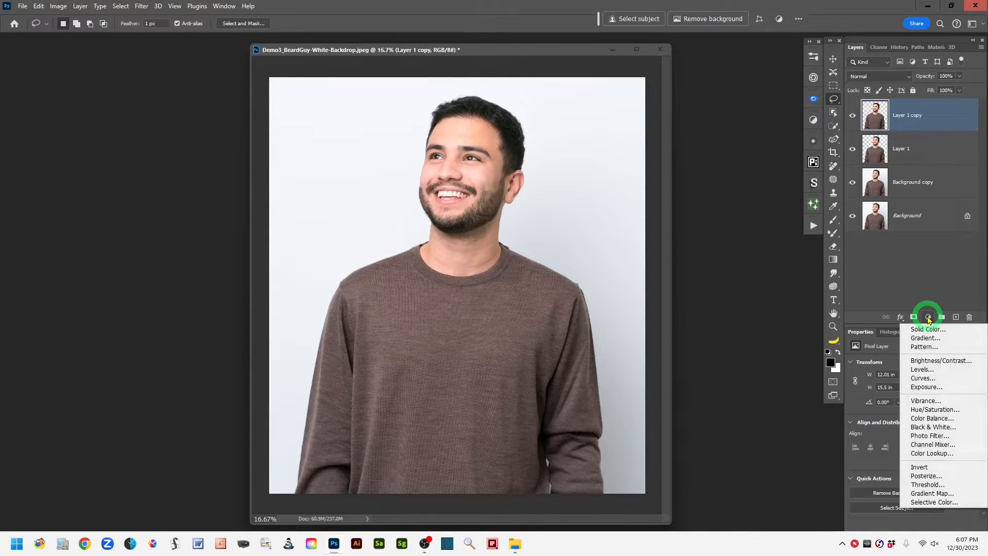
click(956, 332)
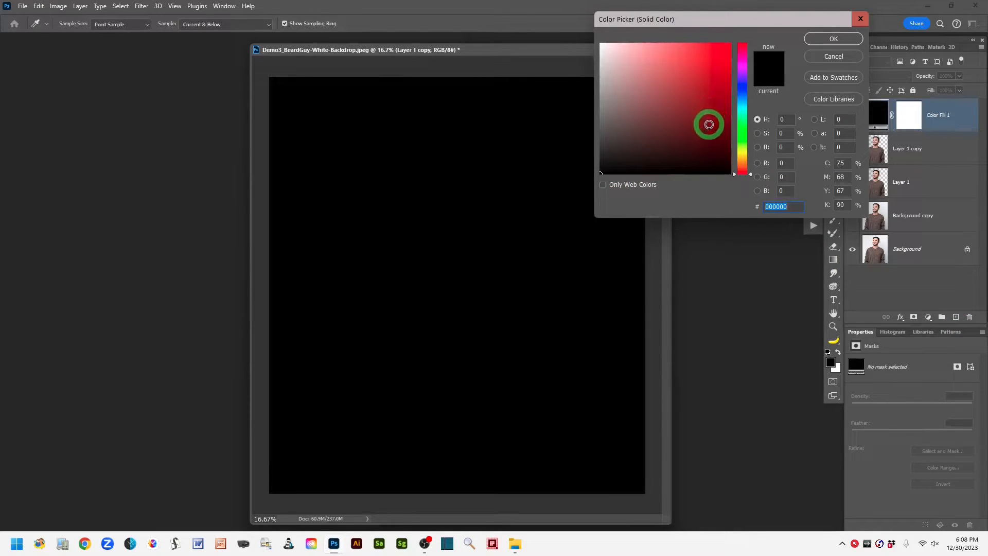
click(713, 129)
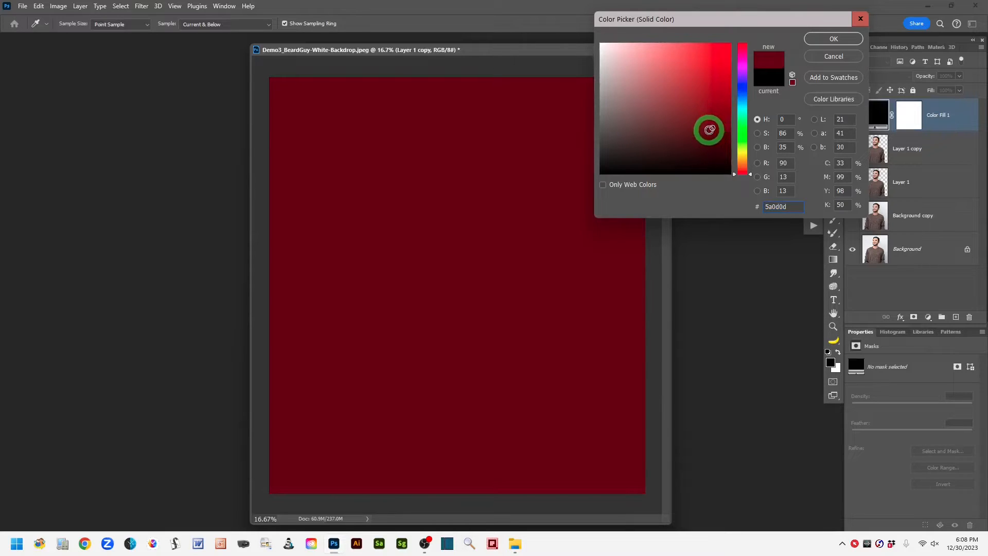
click(707, 134)
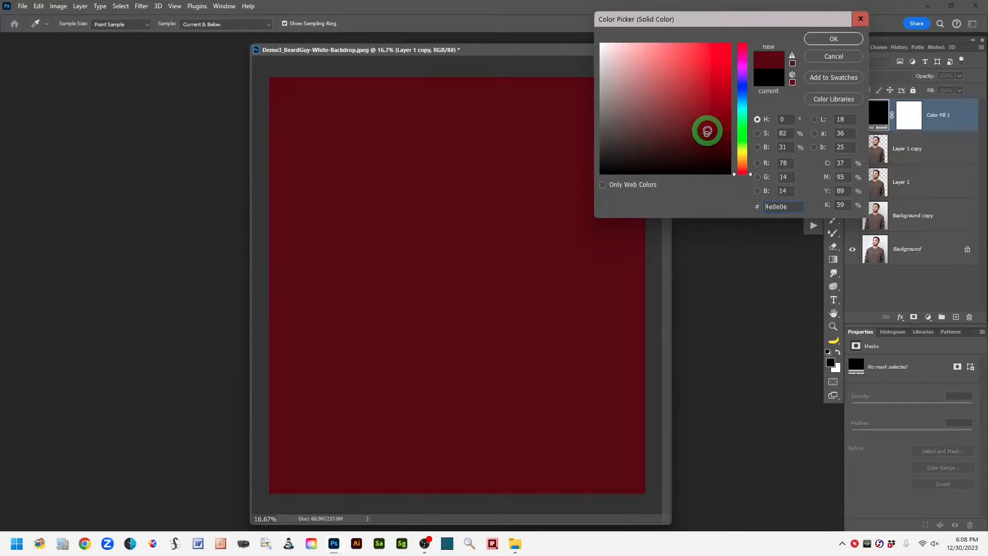
click(712, 131)
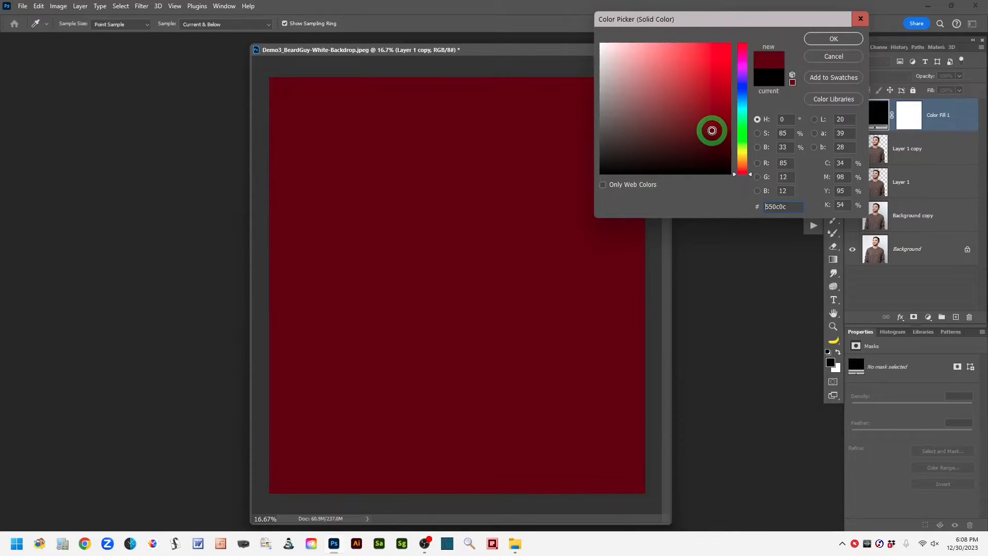
click(712, 133)
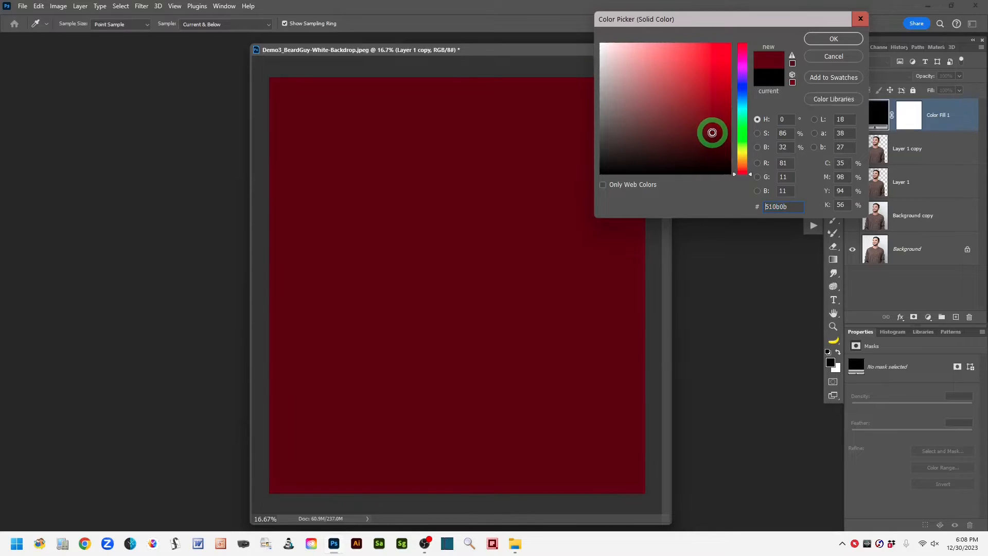
click(818, 39)
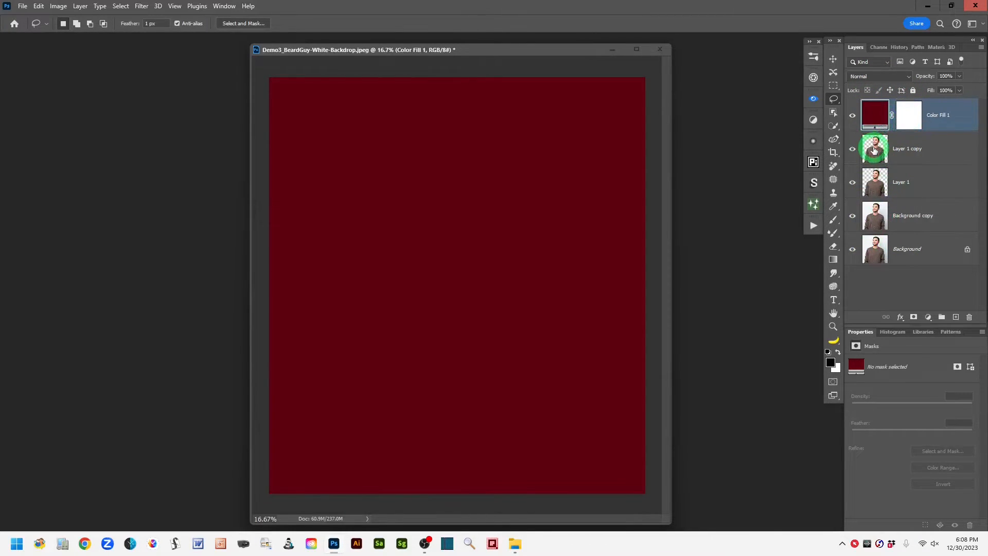
click(880, 111)
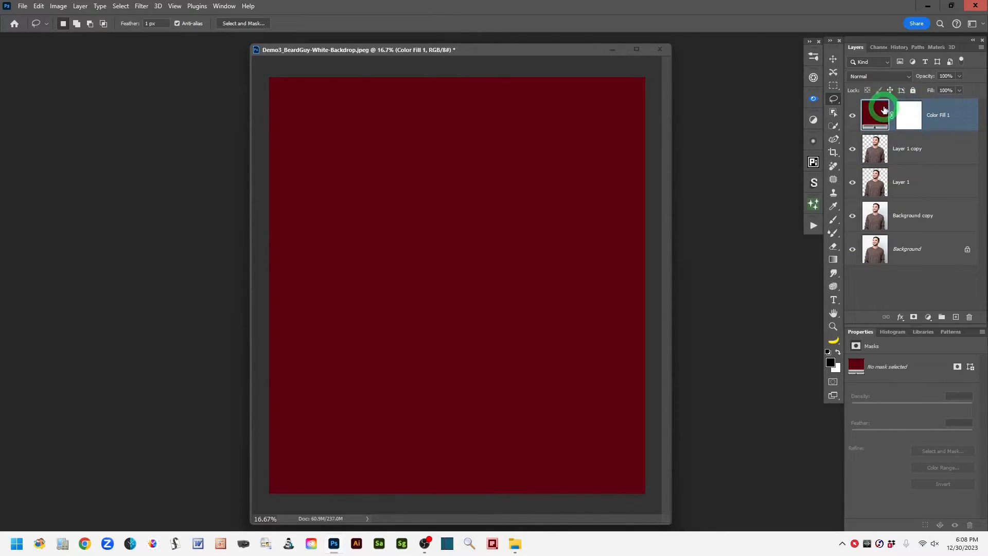
drag(881, 111, 874, 201)
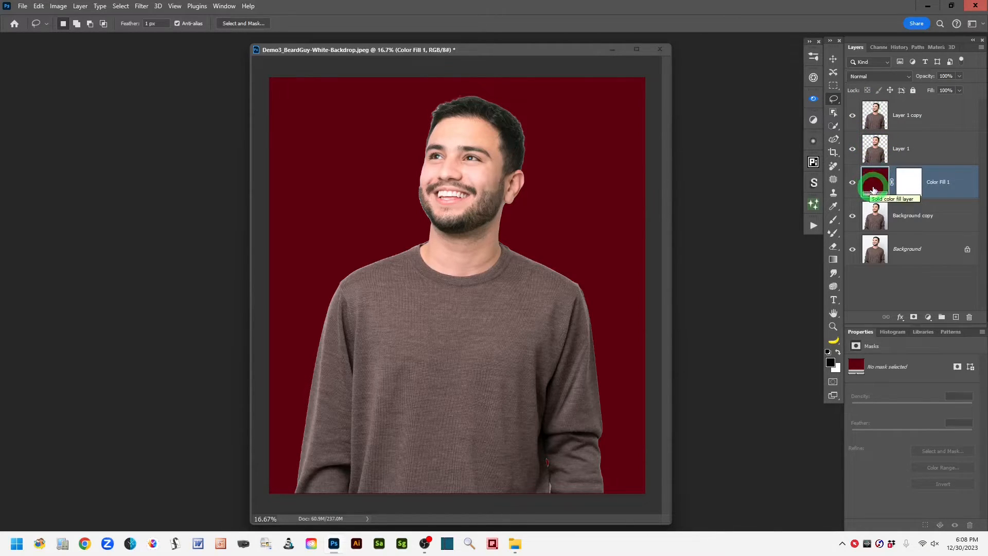
Step: Inspect the cut-out's edges along the shoulders, neck and jaw against the dark red fill
key(ctrl+equal)
key(ctrl+equal)
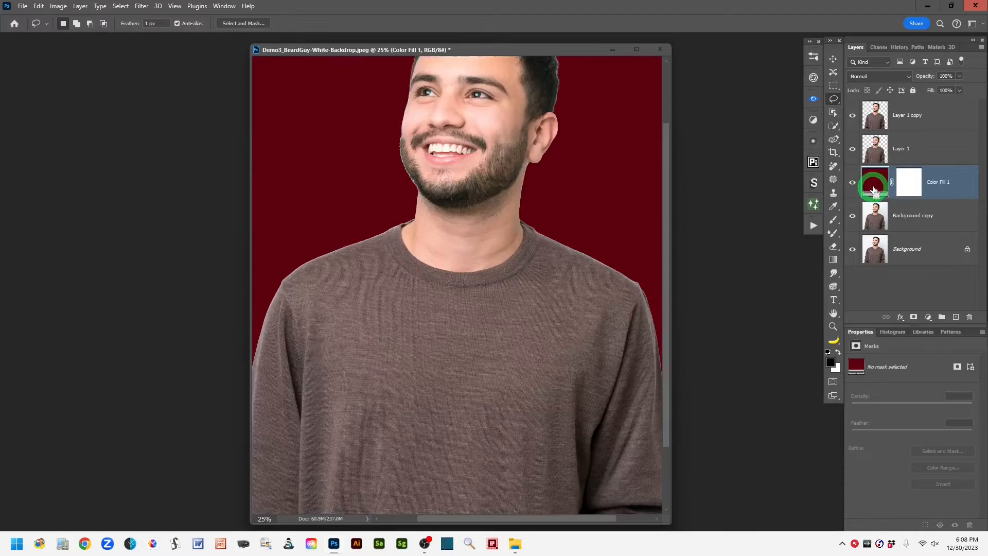
drag(371, 309, 489, 325)
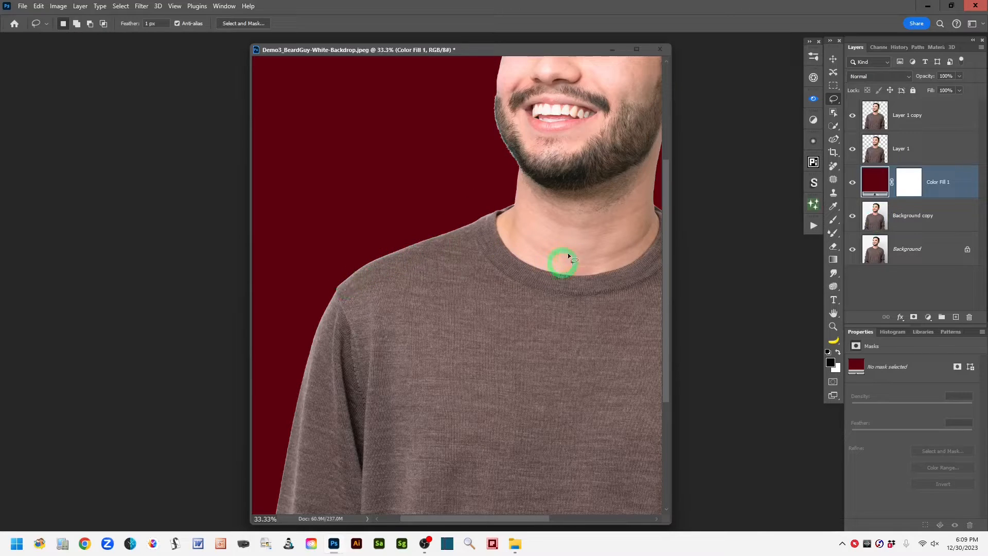
drag(569, 256, 364, 258)
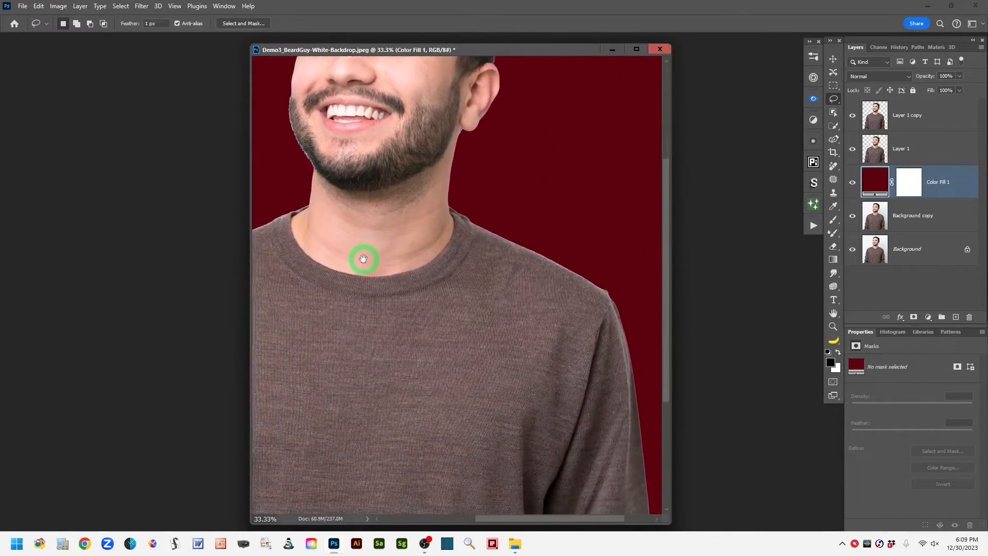
mouse_move(410, 366)
mouse_down()
mouse_move(540, 168)
mouse_move(700, 210)
mouse_move(626, 291)
mouse_move(615, 388)
mouse_move(631, 388)
mouse_move(632, 318)
mouse_move(628, 355)
mouse_move(622, 342)
mouse_up()
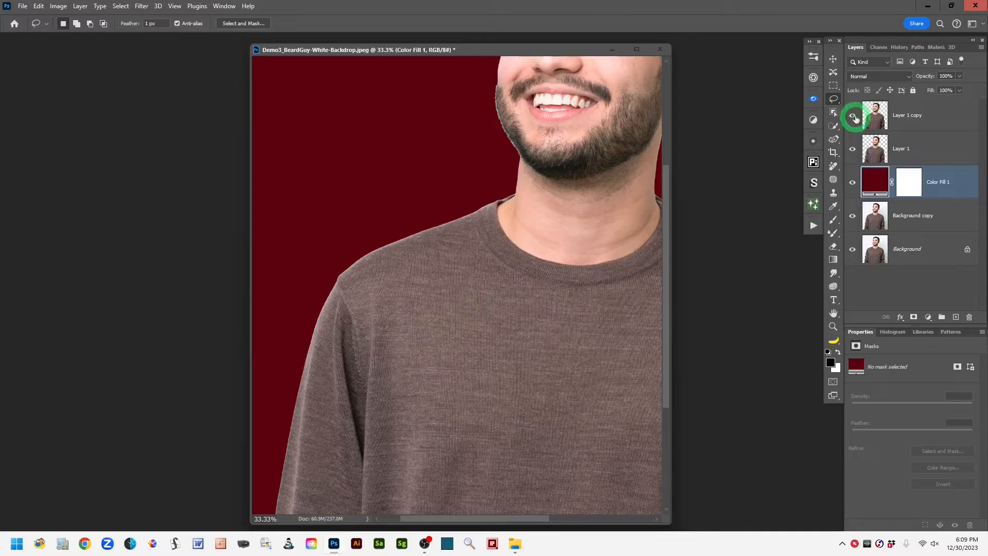
Step: Switch to the Healing Brush tool, review its brush settings, and set its mode to Darken after trying Normal
click(838, 172)
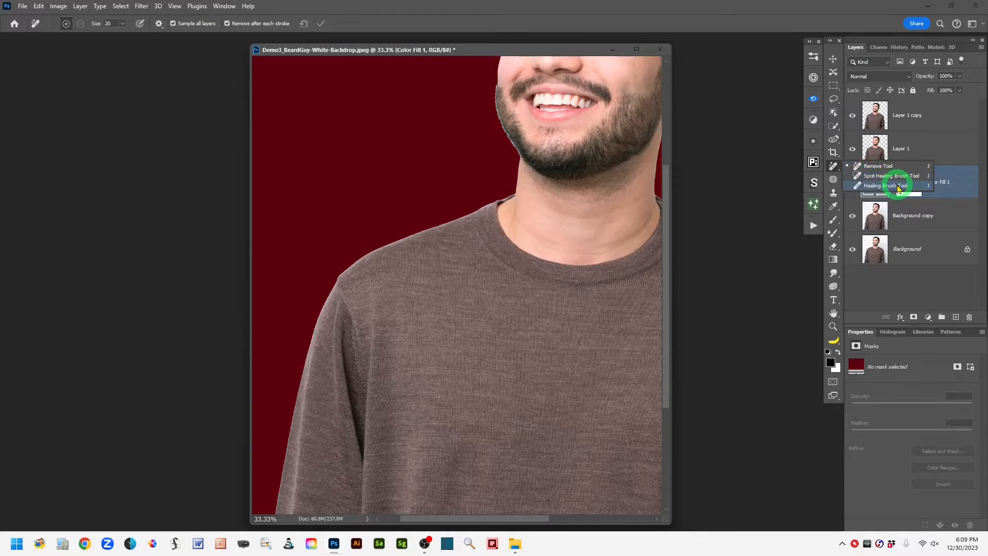
click(898, 186)
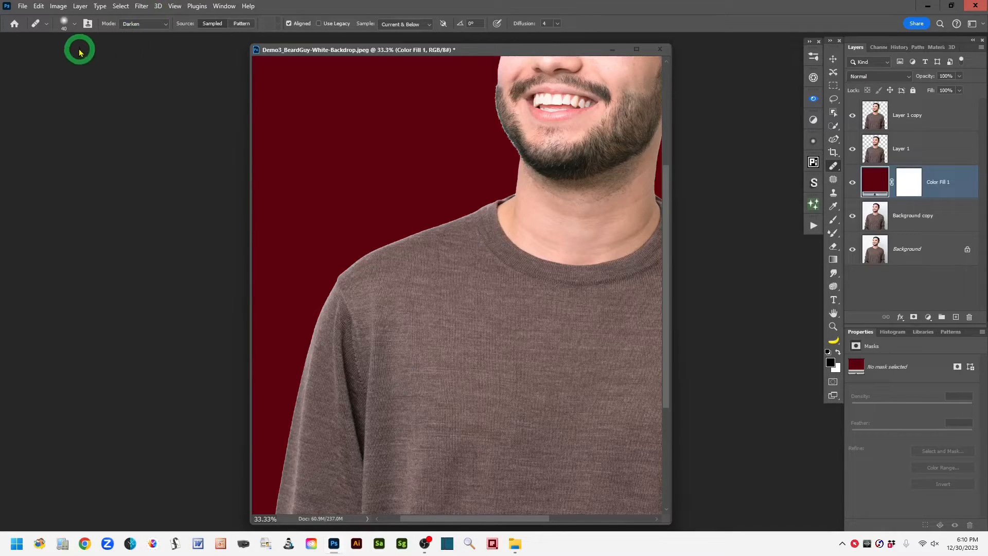
click(74, 24)
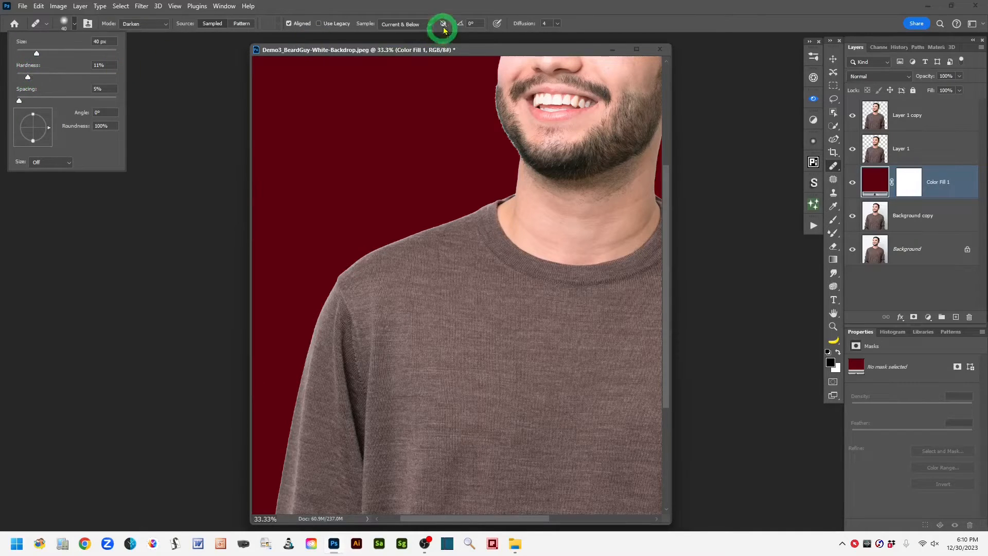
click(602, 23)
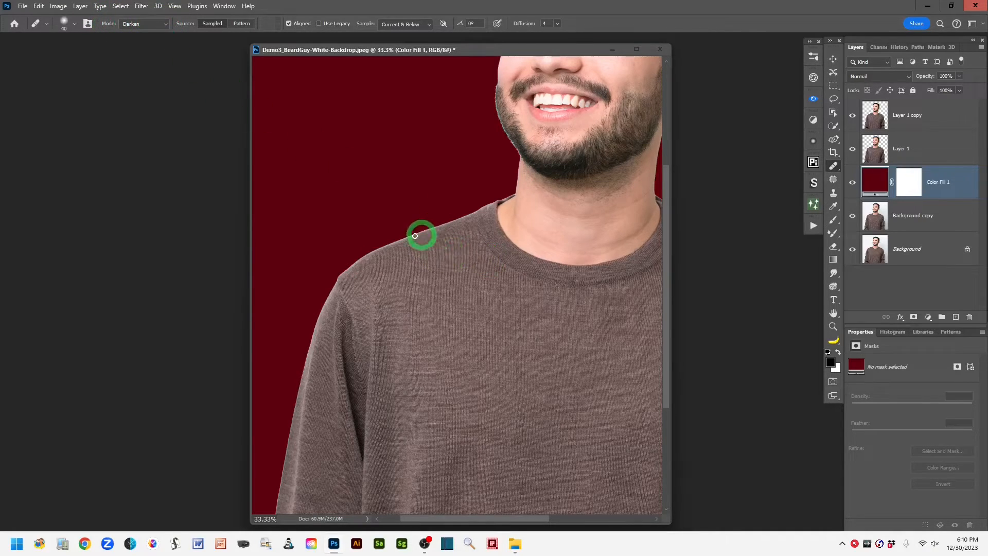
click(165, 25)
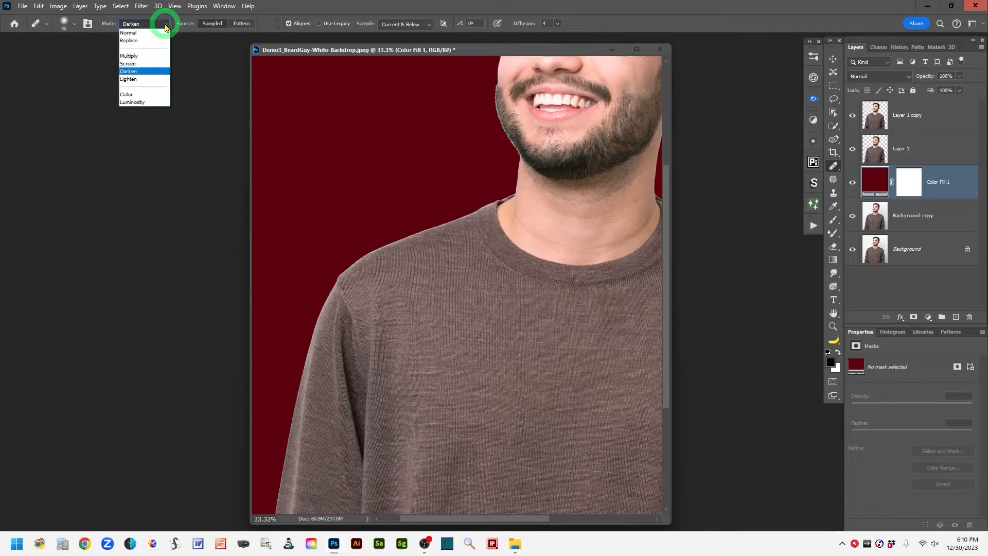
click(131, 32)
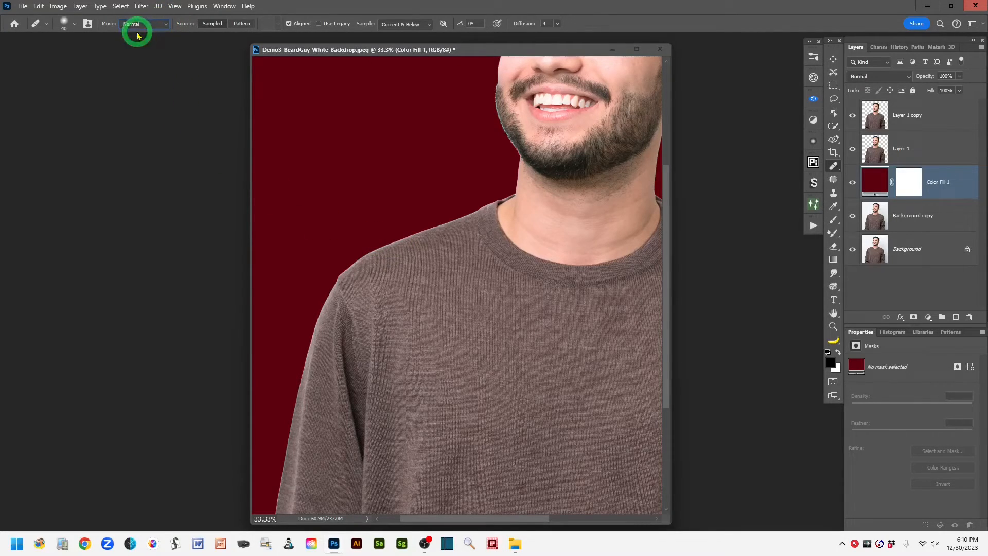
click(166, 26)
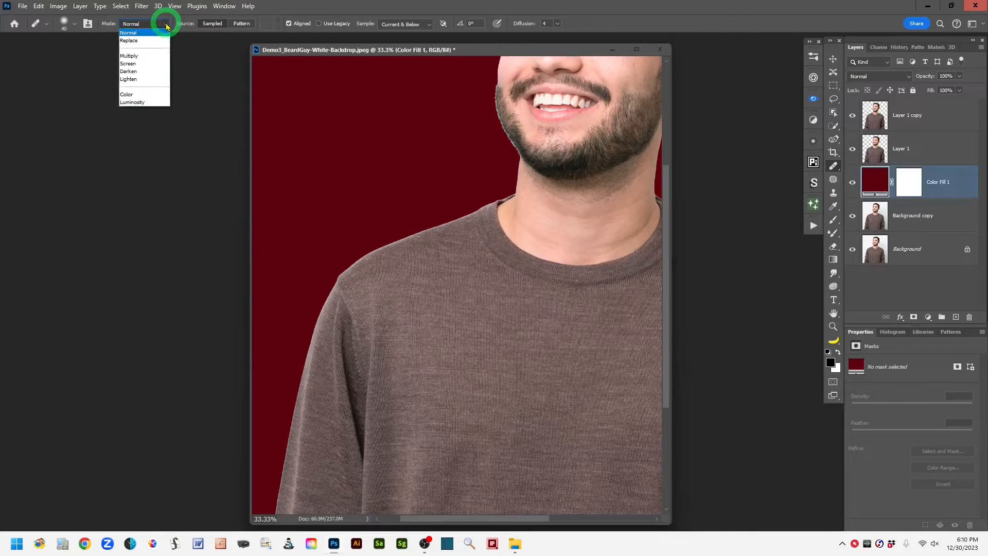
click(157, 73)
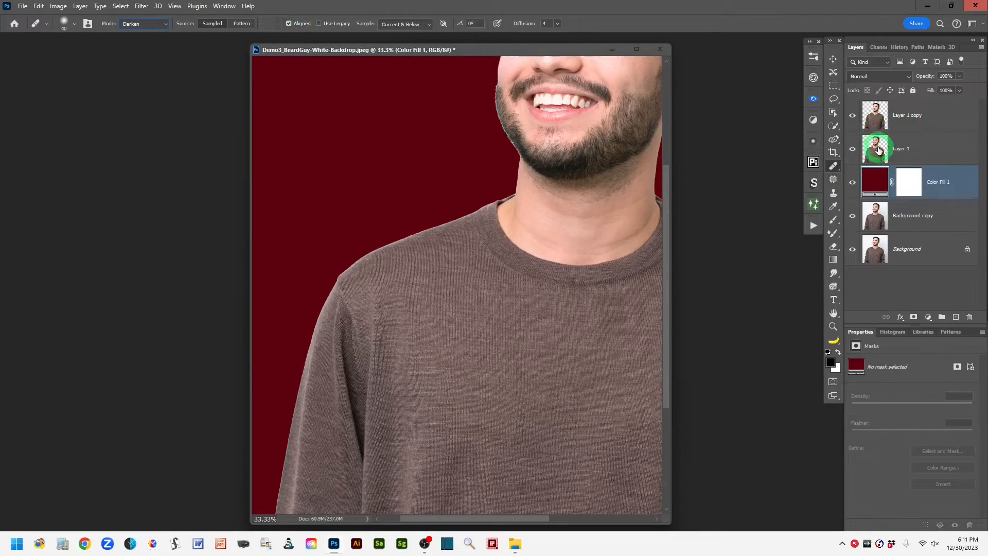
Step: Rename the top cut-out layer, Layer 1 copy, as "Model on new color bkgrnd"
click(875, 114)
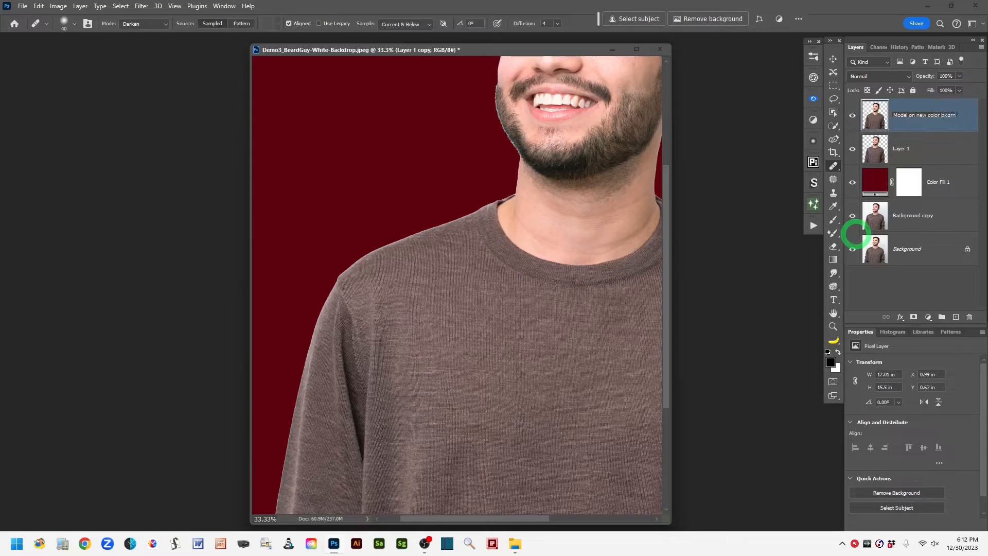
click(959, 124)
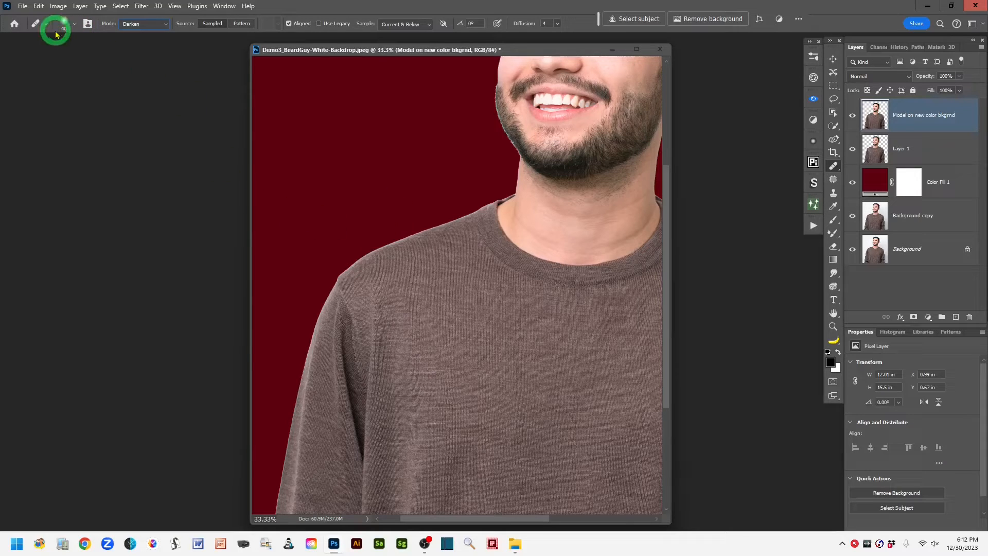
Step: Adjust the Healing Brush size to 40 px to fit the halo along the man's shoulder edge
click(74, 24)
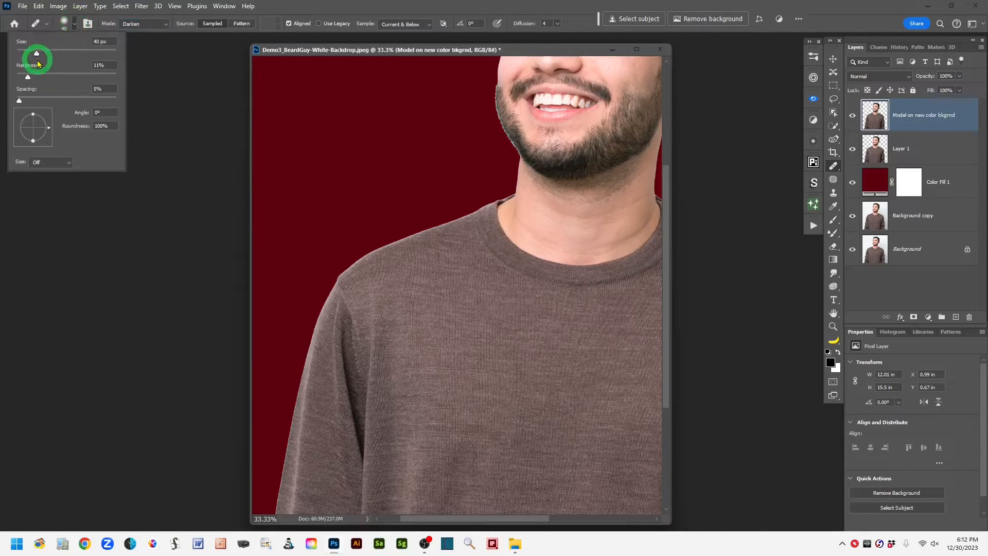
drag(36, 54, 40, 54)
click(308, 12)
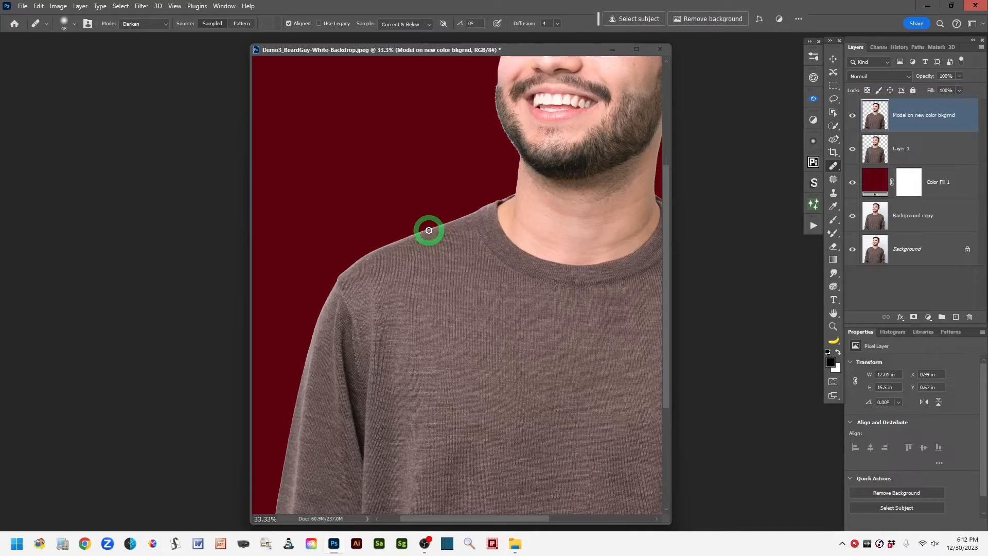
key(ctrl+plus)
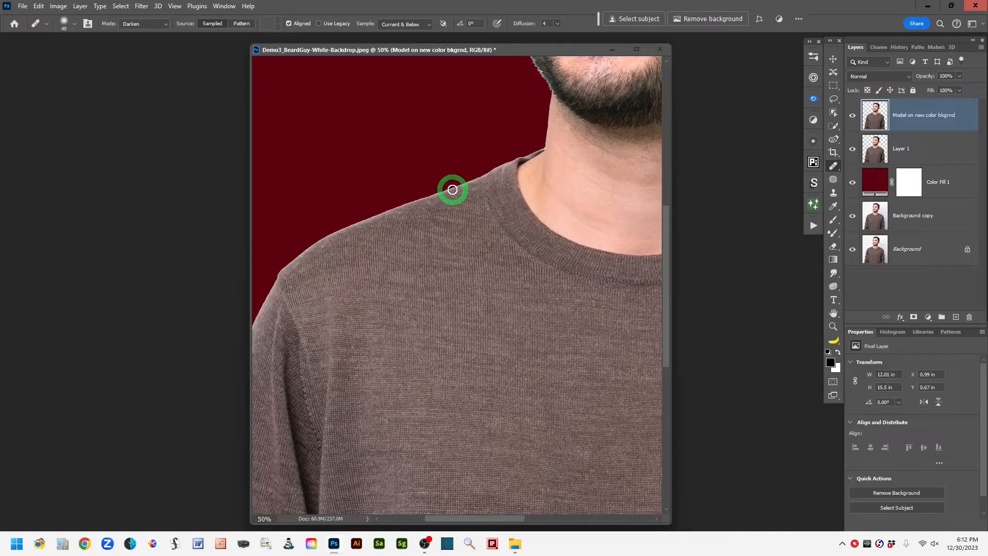
key(bracketleft)
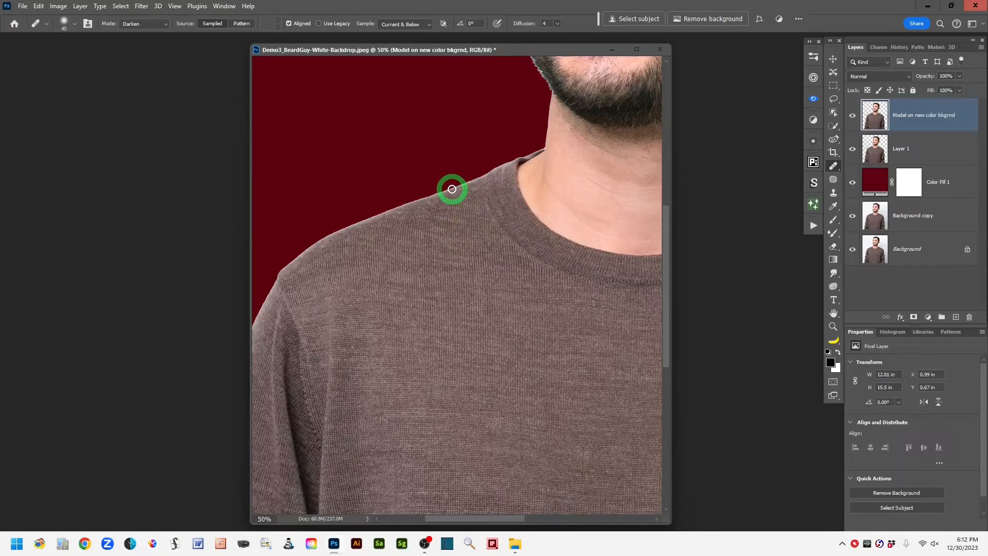
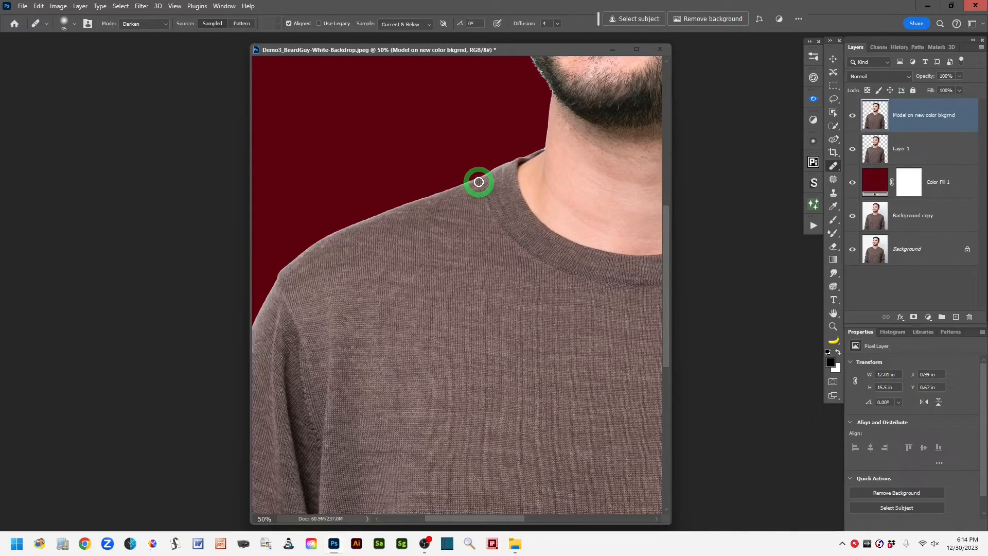
Step: Paint over the light halo along the sweater's shoulder edge and up to the collar with the Healing Brush in Darken mode
drag(479, 181, 378, 219)
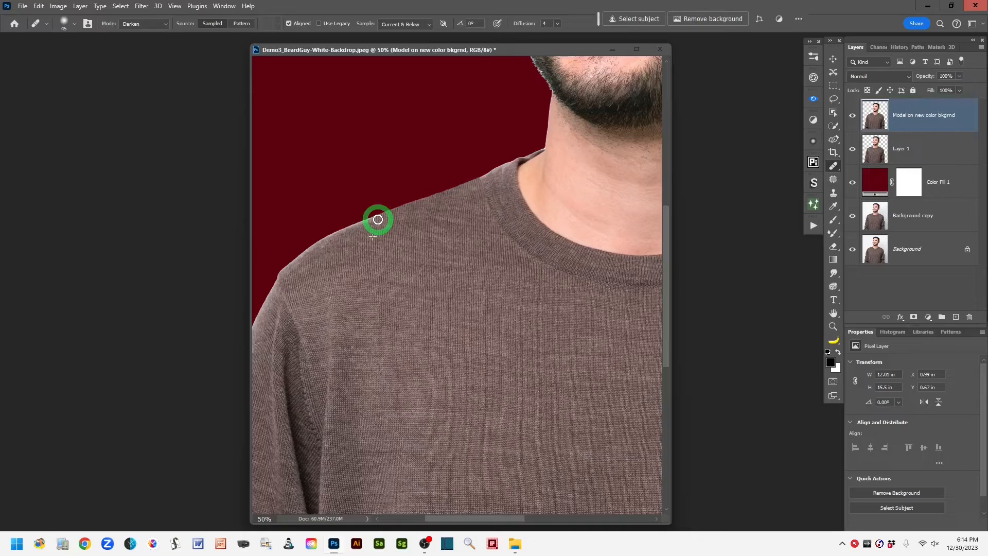
mouse_move(377, 219)
mouse_down()
mouse_move(335, 231)
mouse_move(276, 284)
mouse_up()
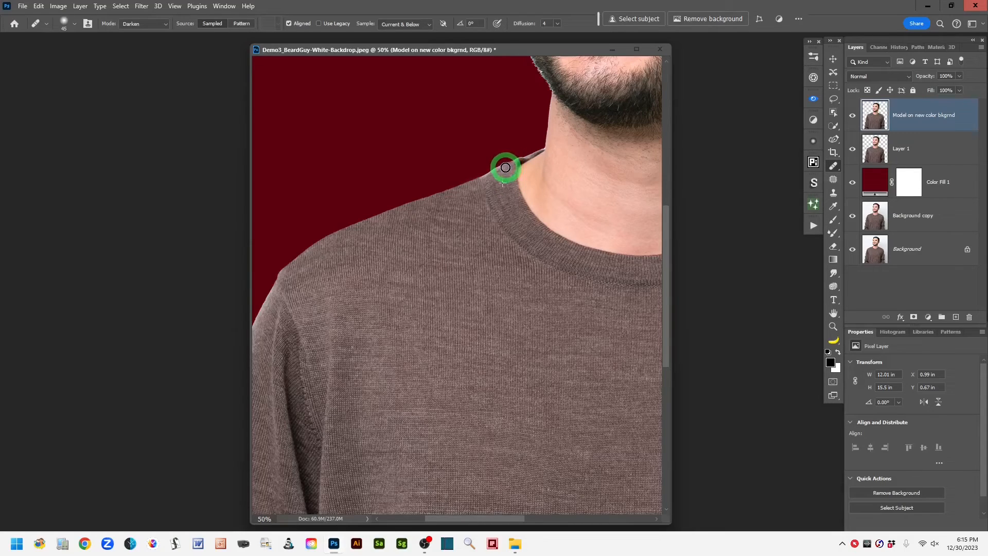
mouse_move(505, 167)
mouse_down()
mouse_move(482, 181)
mouse_move(506, 184)
mouse_move(551, 163)
mouse_move(519, 166)
mouse_up()
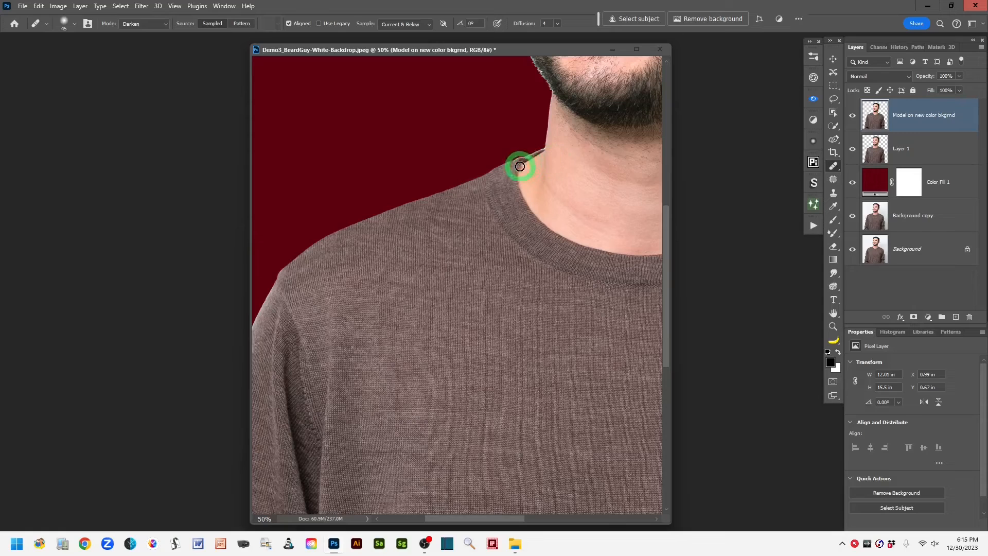
Step: Heal the light fringe along the outer edge of the sleeve, from the shoulder seam down the upper arm, resampling clean sweater texture
mouse_move(383, 277)
mouse_down()
mouse_move(375, 284)
mouse_move(488, 192)
mouse_move(491, 170)
mouse_move(540, 150)
mouse_move(531, 143)
mouse_up()
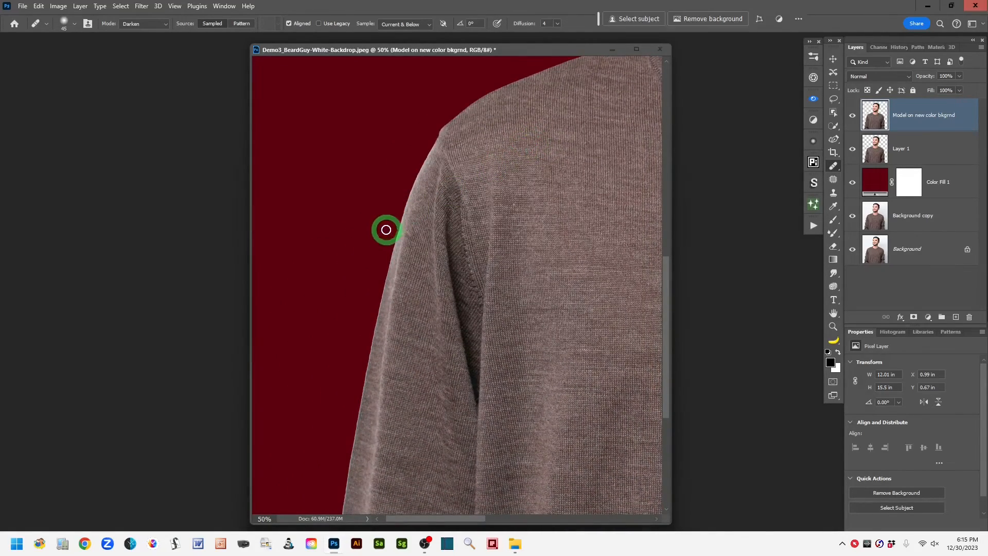
mouse_move(386, 229)
mouse_down()
mouse_move(410, 234)
mouse_move(418, 220)
mouse_move(436, 148)
mouse_up()
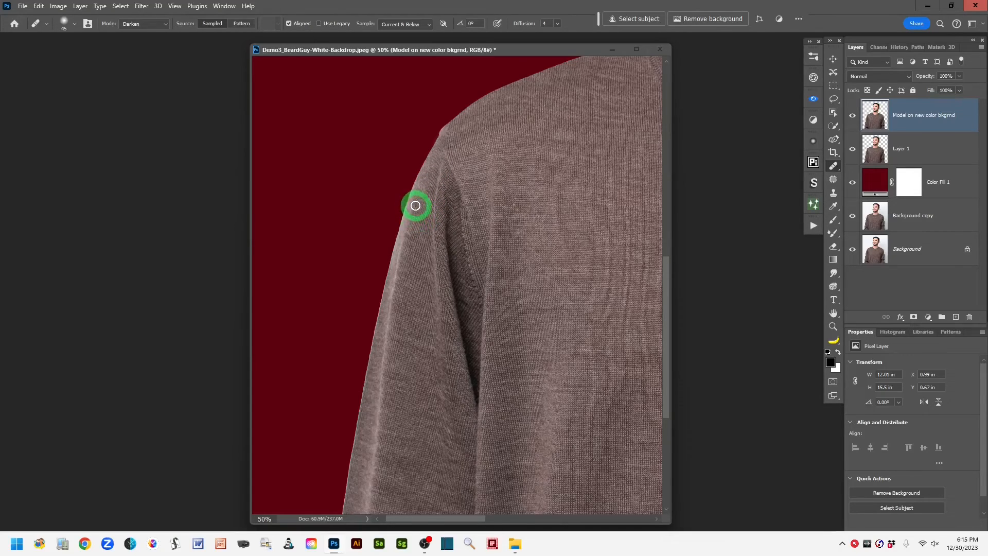
drag(416, 192, 383, 318)
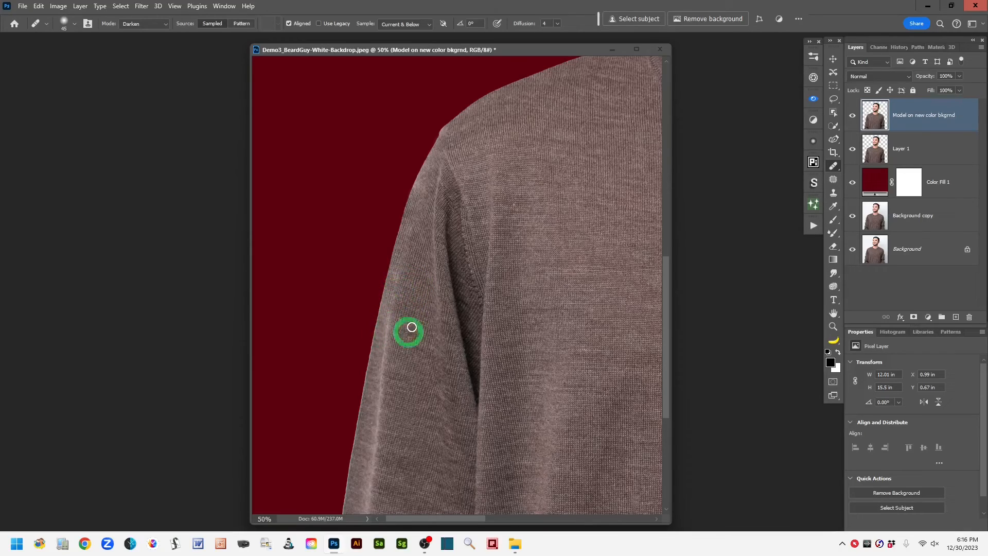
alt+click(425, 284)
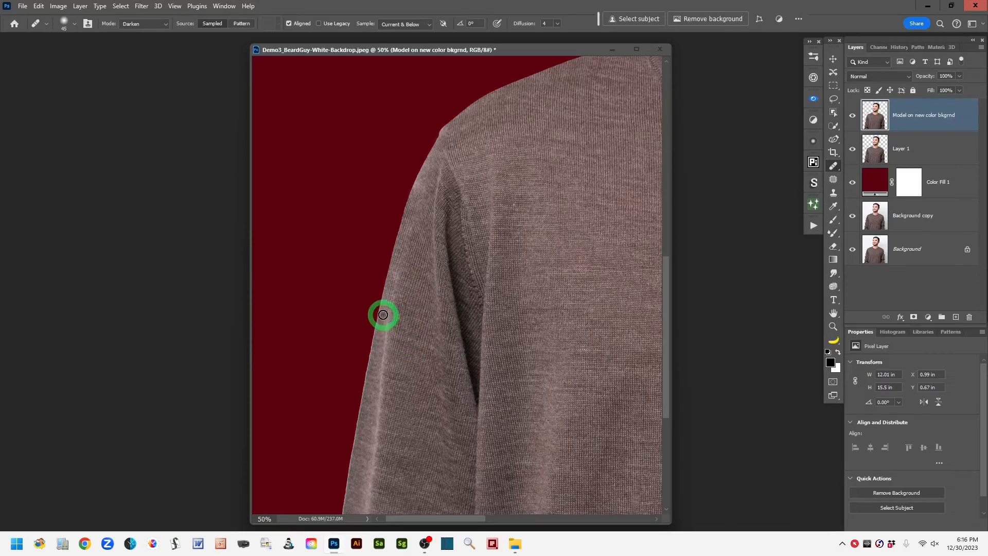
drag(388, 293, 372, 369)
Step: Compare the shoulder and sleeve edges before and after healing by toggling the visibility of the "Model on new color bkgrnd" layer
mouse_move(560, 226)
mouse_down()
mouse_move(430, 394)
mouse_move(346, 477)
mouse_up()
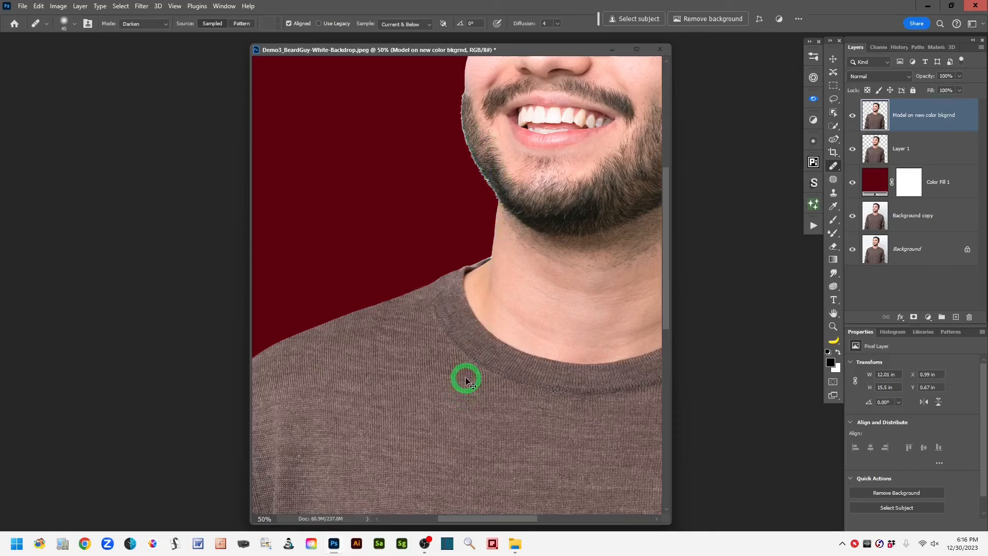
key(ctrl+minus)
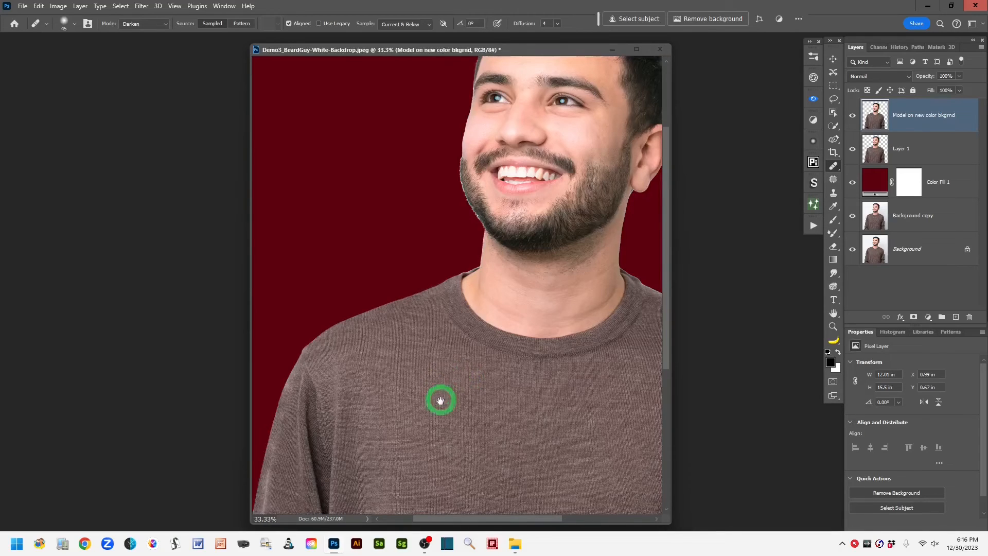
drag(439, 399, 467, 321)
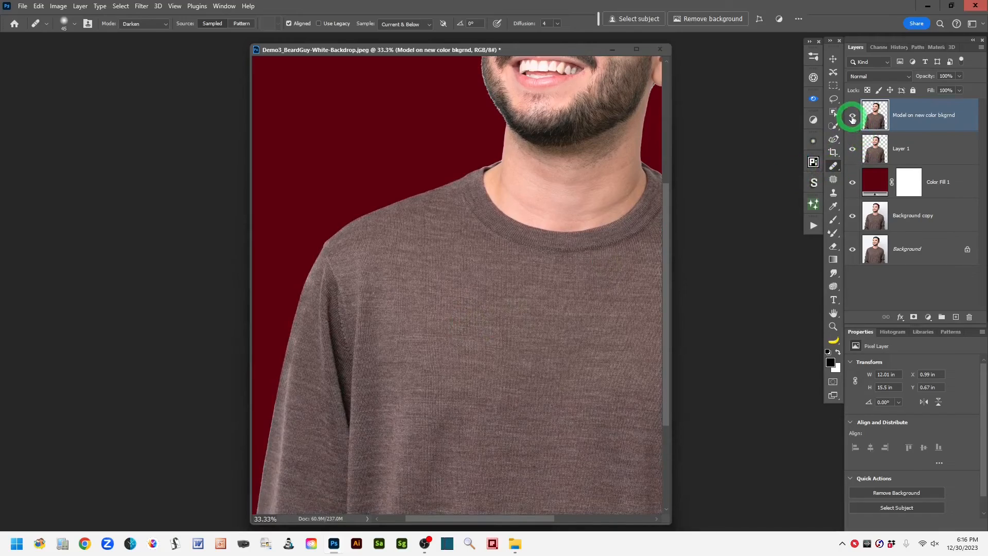
click(852, 117)
click(853, 117)
click(852, 117)
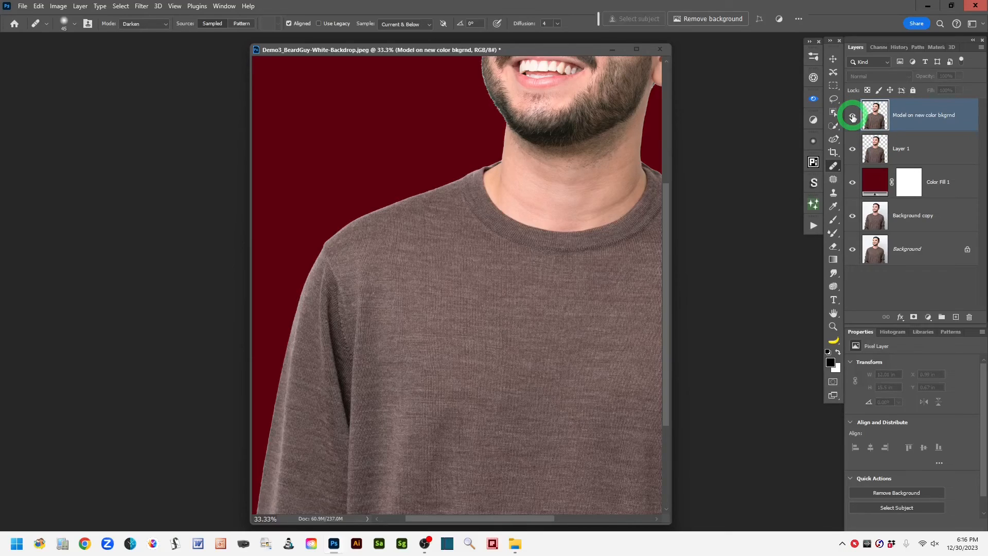
click(852, 117)
click(852, 117)
click(852, 117)
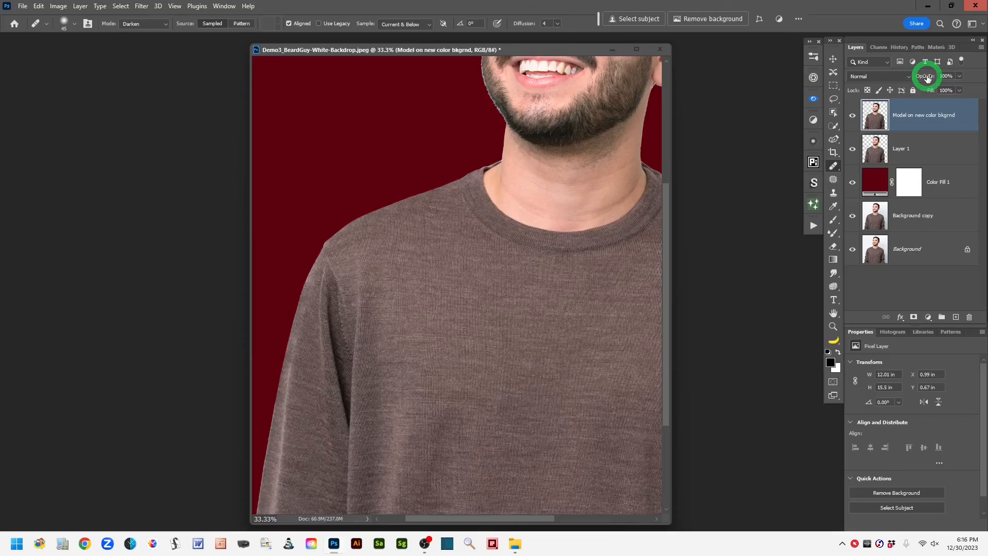
Step: Open the opacity setting of the "Model on new color bkgrnd" layer for editing
click(960, 77)
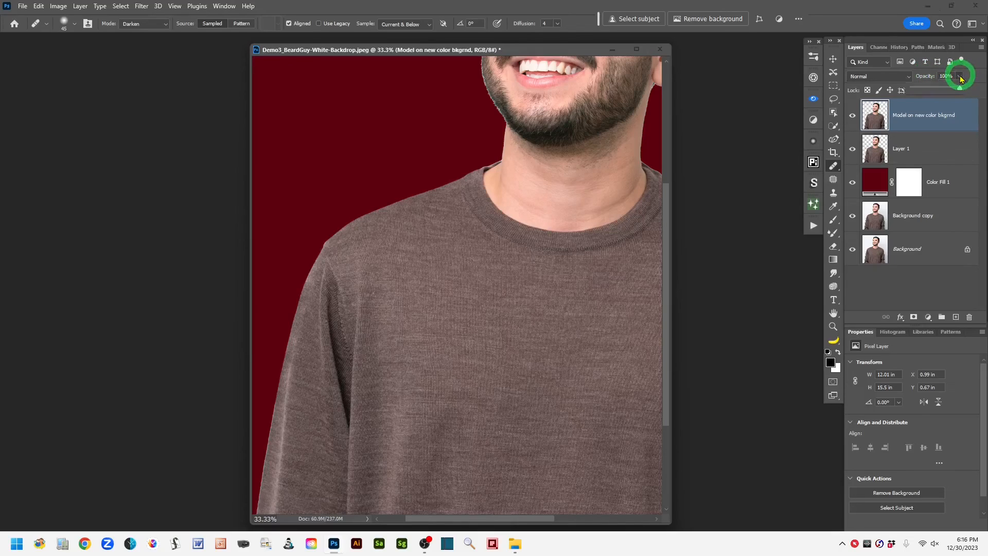
click(929, 76)
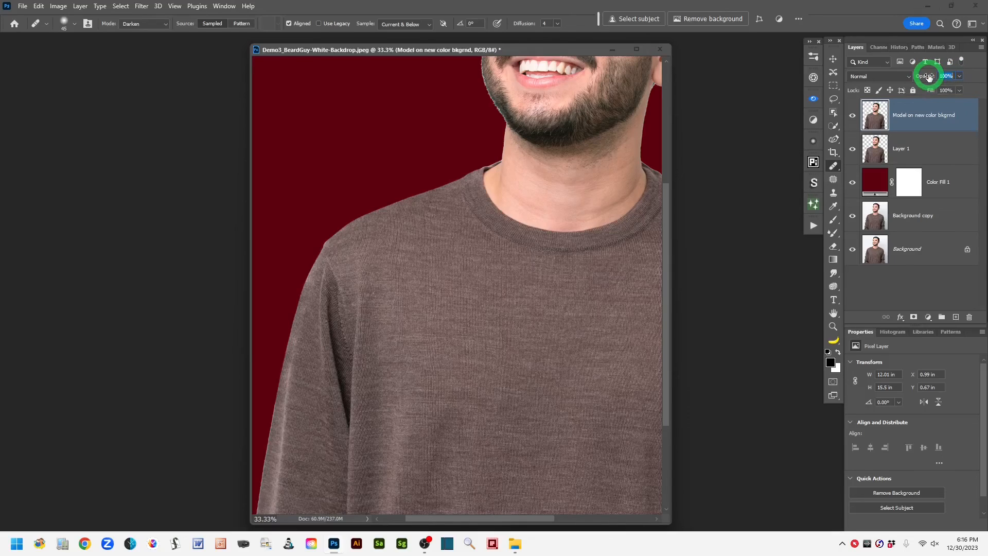